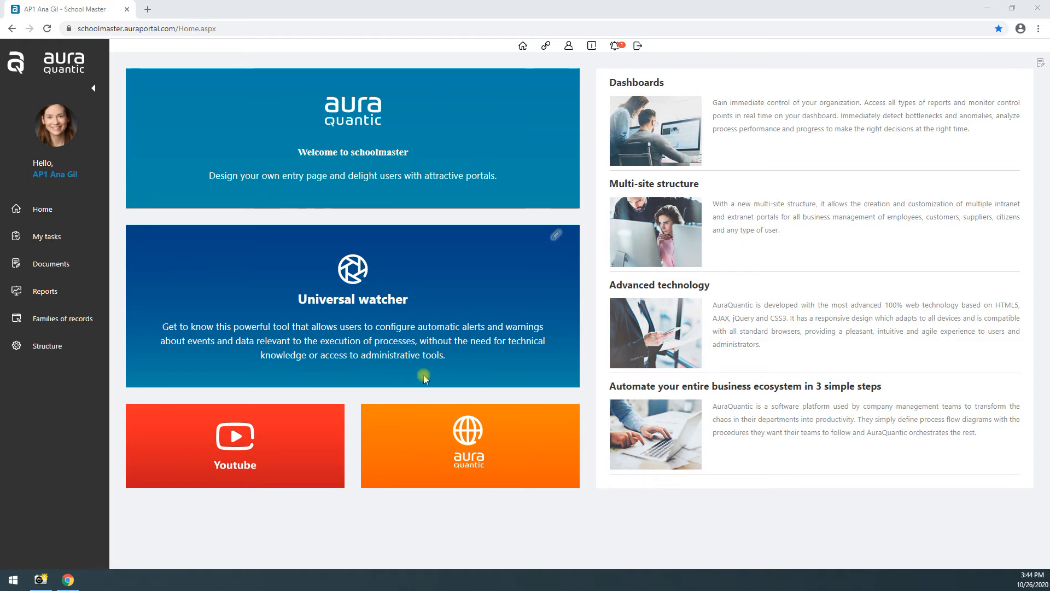
Step: Open the content management sitemap settings and set automatic generation at 10:00 hours
{"action": "left_click", "coordinate": [48, 344]}
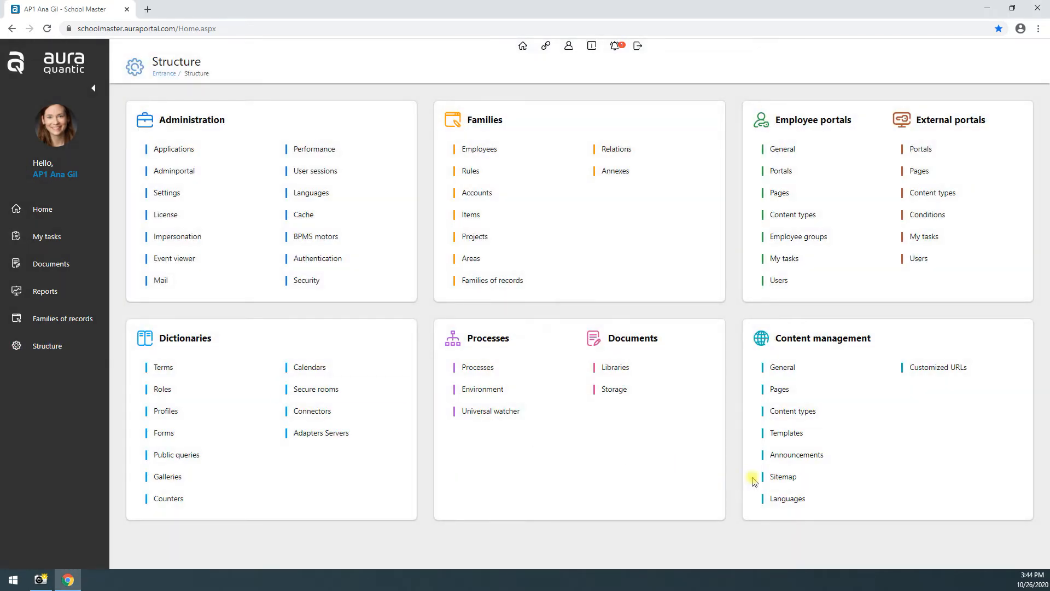
{"action": "left_click", "coordinate": [781, 477]}
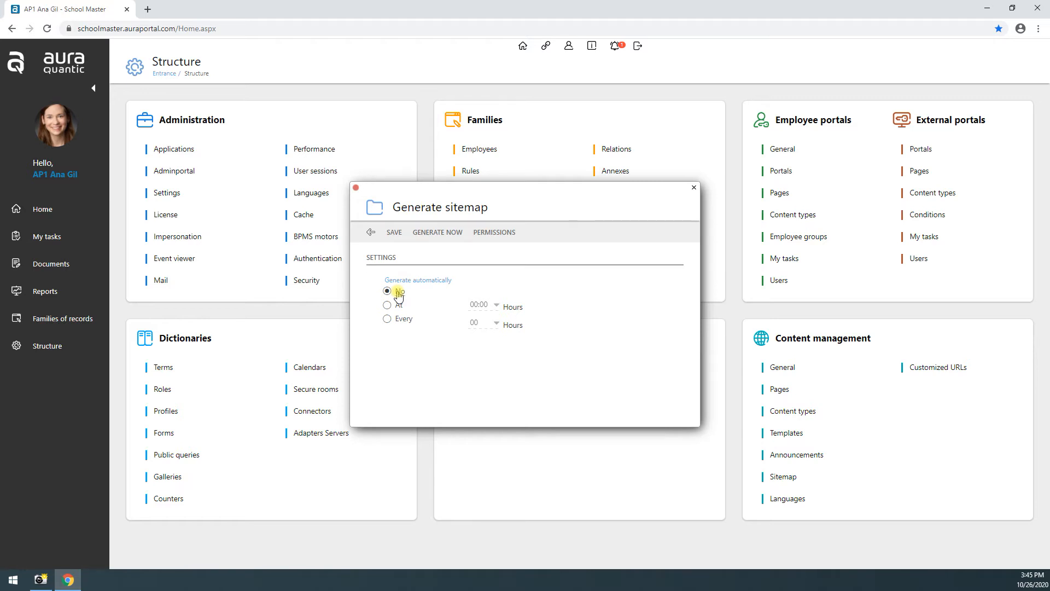
{"action": "left_click", "coordinate": [387, 305]}
{"action": "left_click", "coordinate": [495, 305]}
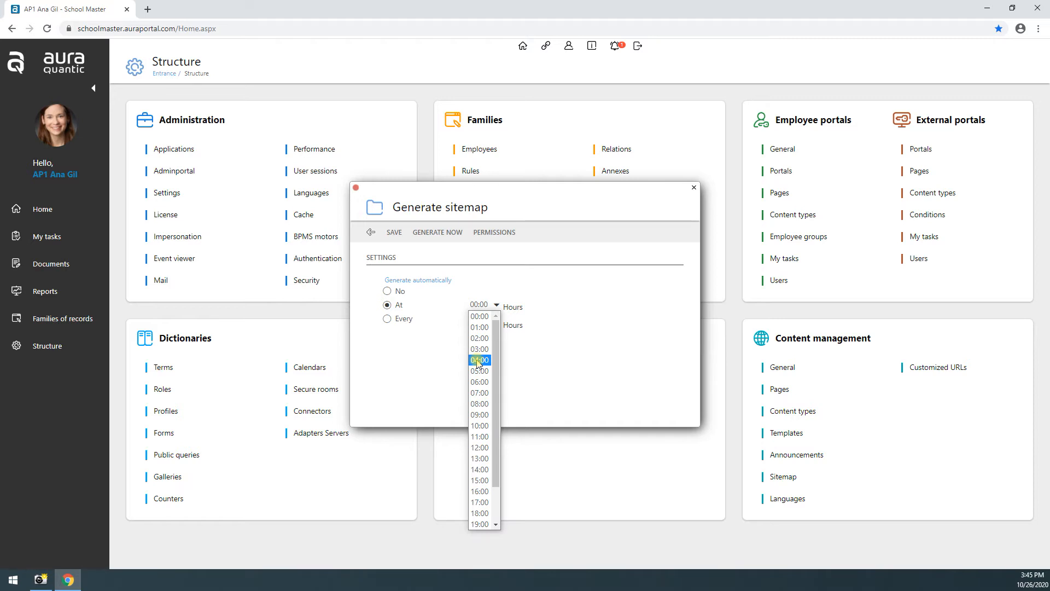
{"action": "left_click", "coordinate": [479, 425]}
Step: Switch automatic sitemap generation to every 01 hours and leave the settings without saving
{"action": "left_click", "coordinate": [387, 319]}
{"action": "left_click", "coordinate": [496, 324]}
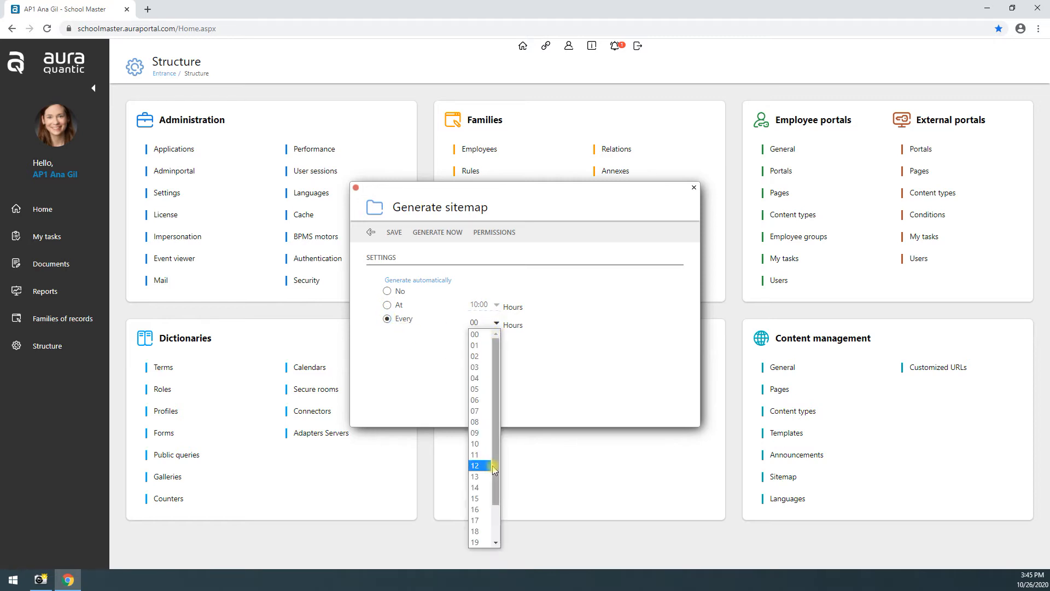
{"action": "left_click", "coordinate": [478, 350]}
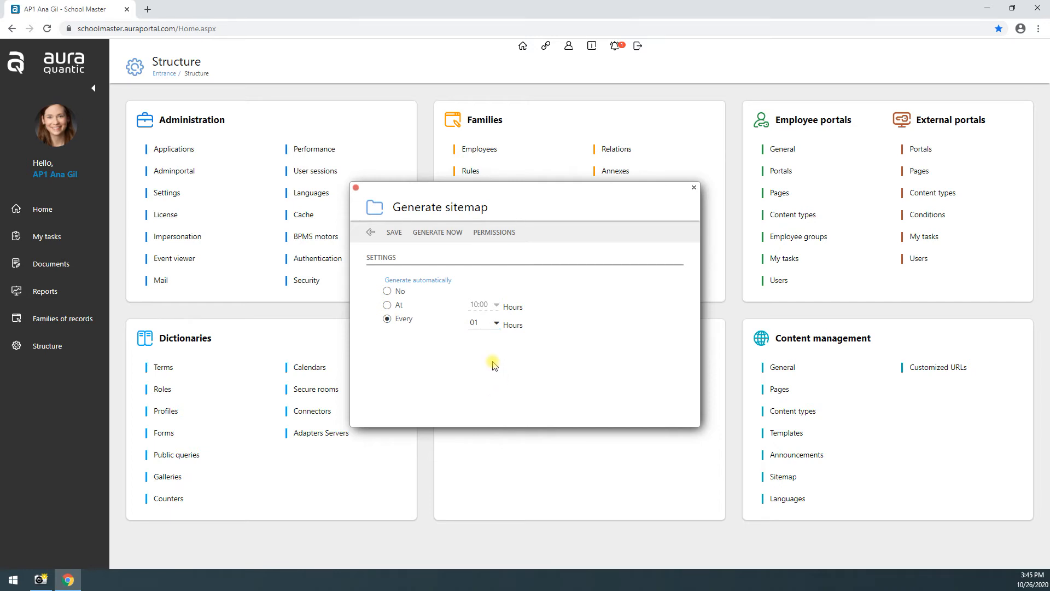
{"action": "double_click", "coordinate": [447, 207]}
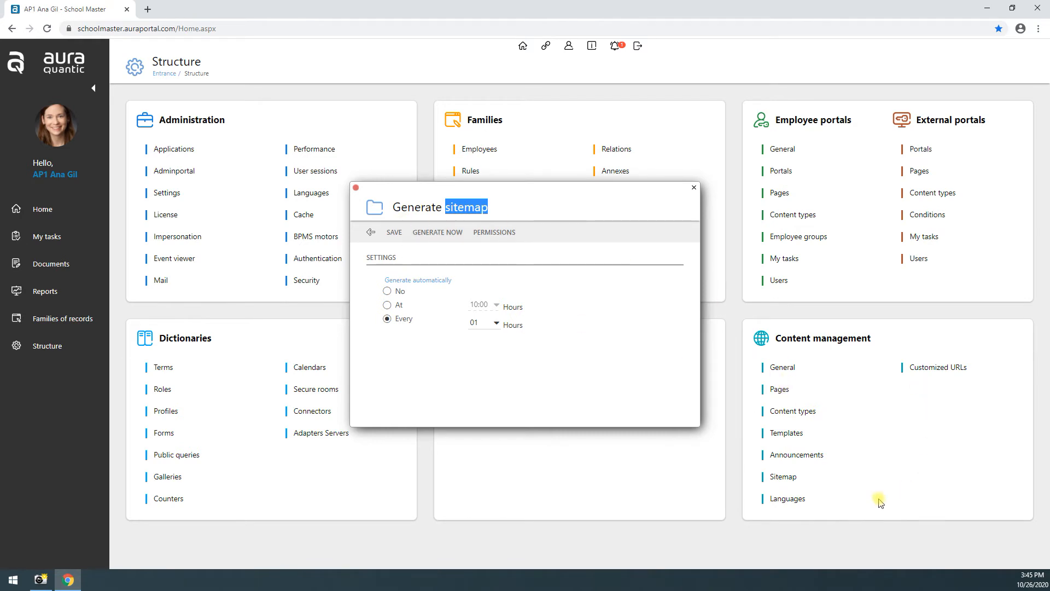
{"action": "left_click", "coordinate": [371, 232]}
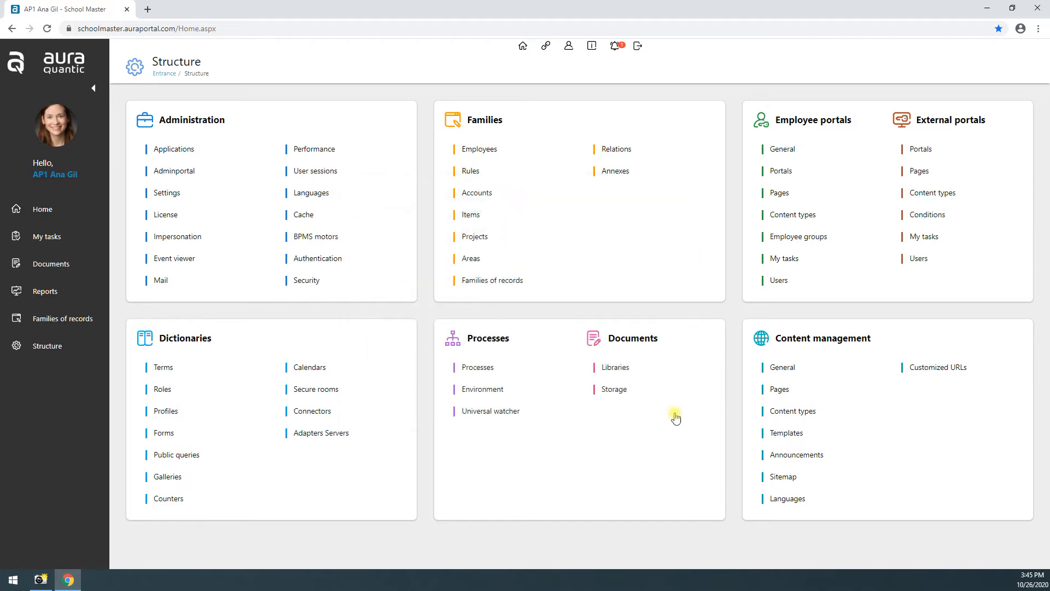
Step: Open the content management Customized URLs list and calculate the available URLs
{"action": "left_click", "coordinate": [936, 370]}
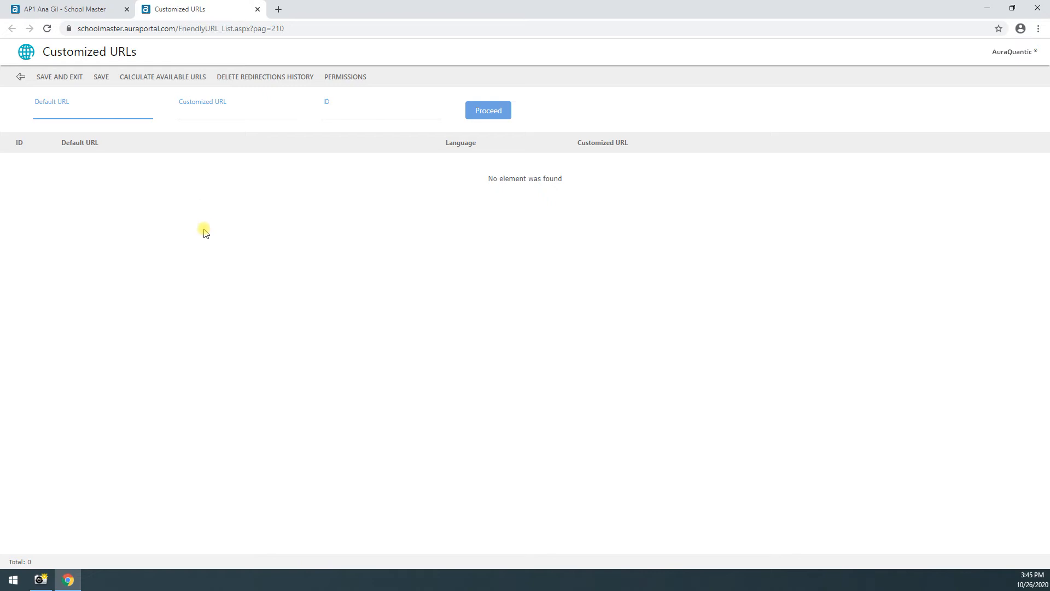
{"action": "left_click", "coordinate": [153, 79]}
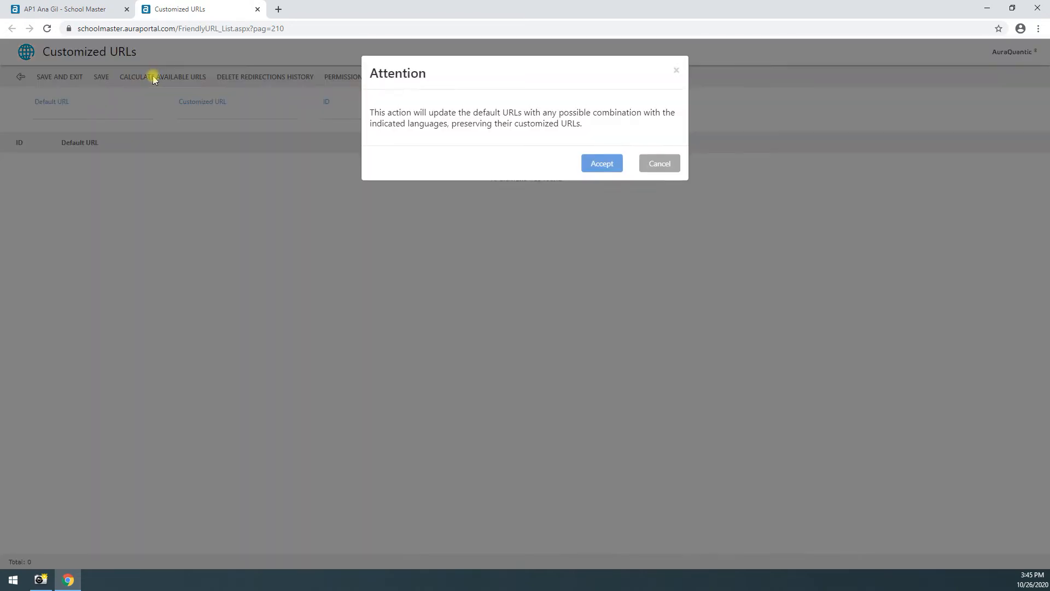
{"action": "left_click", "coordinate": [579, 164]}
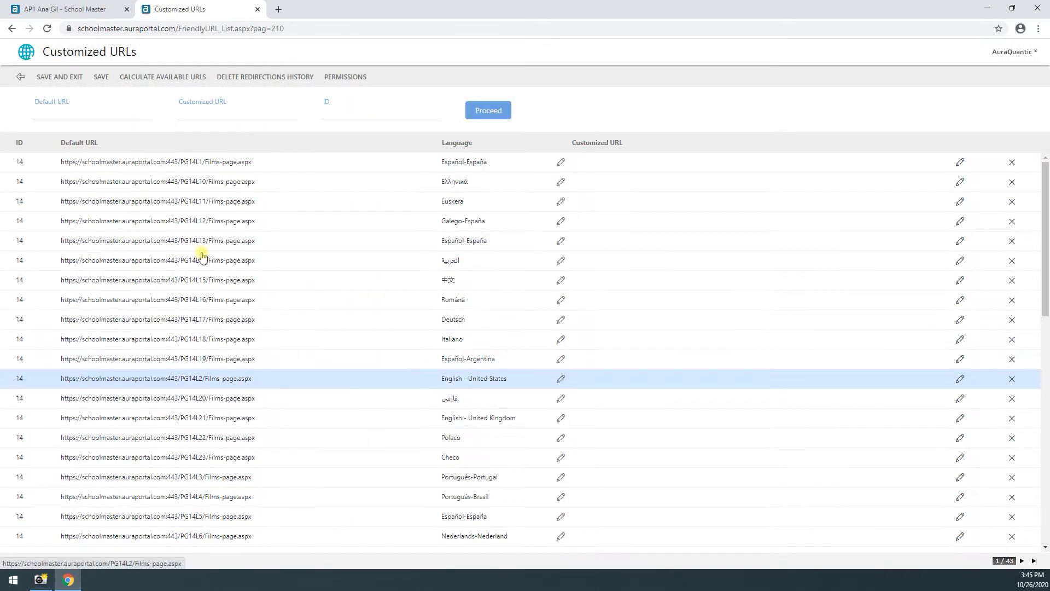
Step: View the layout of the page behind the English - United States Films-page URL and return to the URL list
{"action": "scroll", "coordinate": [257, 446], "scroll_direction": "down", "scroll_amount": 3}
{"action": "scroll", "coordinate": [246, 443], "scroll_direction": "up", "scroll_amount": 10}
{"action": "left_click", "coordinate": [561, 379]}
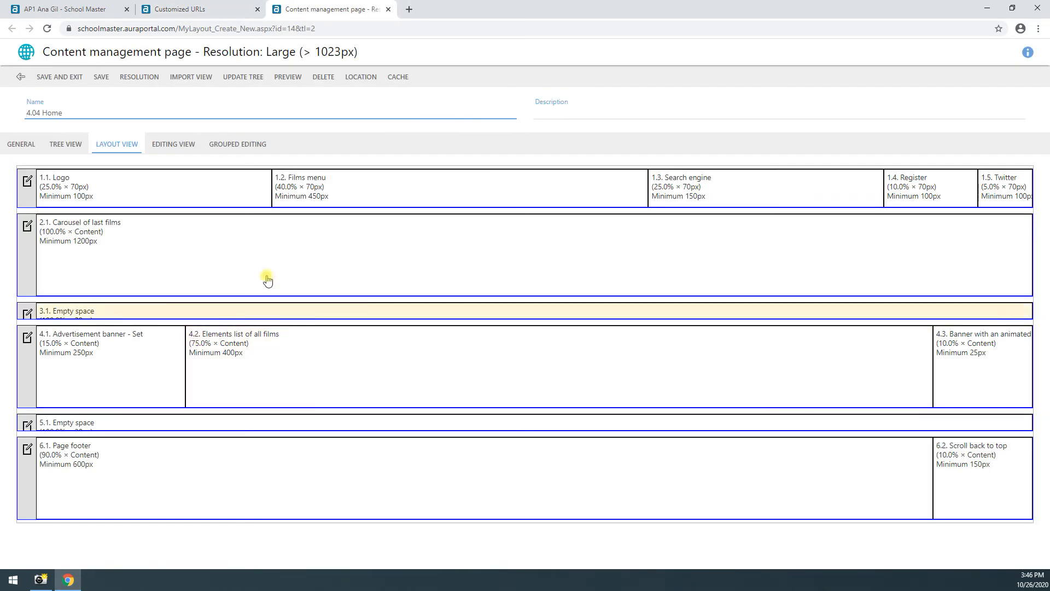
{"action": "left_click", "coordinate": [21, 77]}
Step: Open the customized URL of the English - United States Films-page entry for editing
{"action": "left_click", "coordinate": [960, 378]}
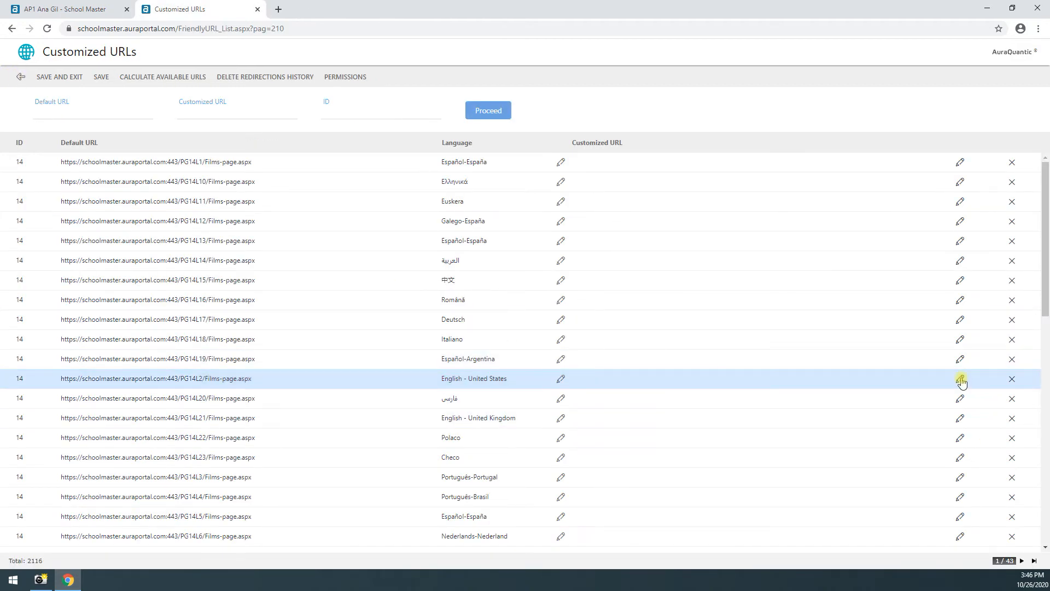
{"action": "left_click", "coordinate": [763, 378]}
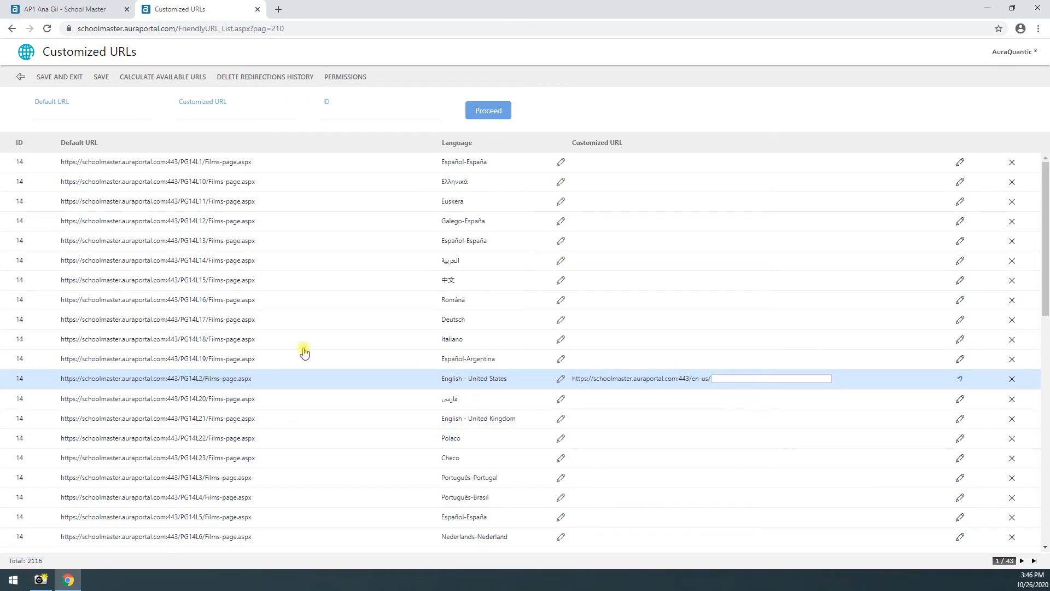
{"action": "left_click", "coordinate": [220, 387]}
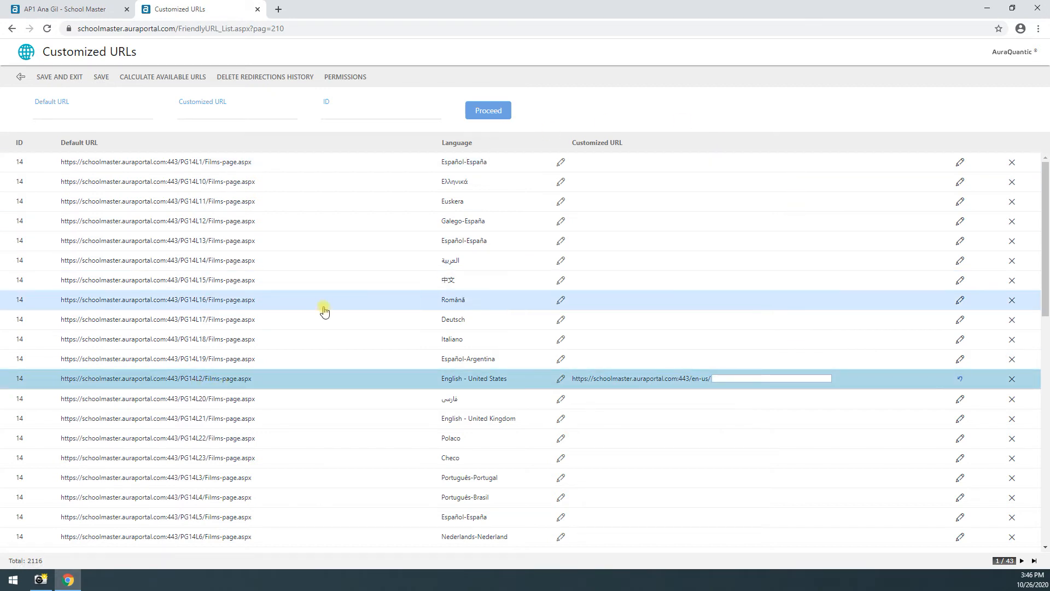
Step: Examine the default URLs and their languages across the list, from page 1 to page 14
{"action": "scroll", "coordinate": [190, 510], "scroll_direction": "down", "scroll_amount": 6}
{"action": "scroll", "coordinate": [190, 509], "scroll_direction": "down", "scroll_amount": 4}
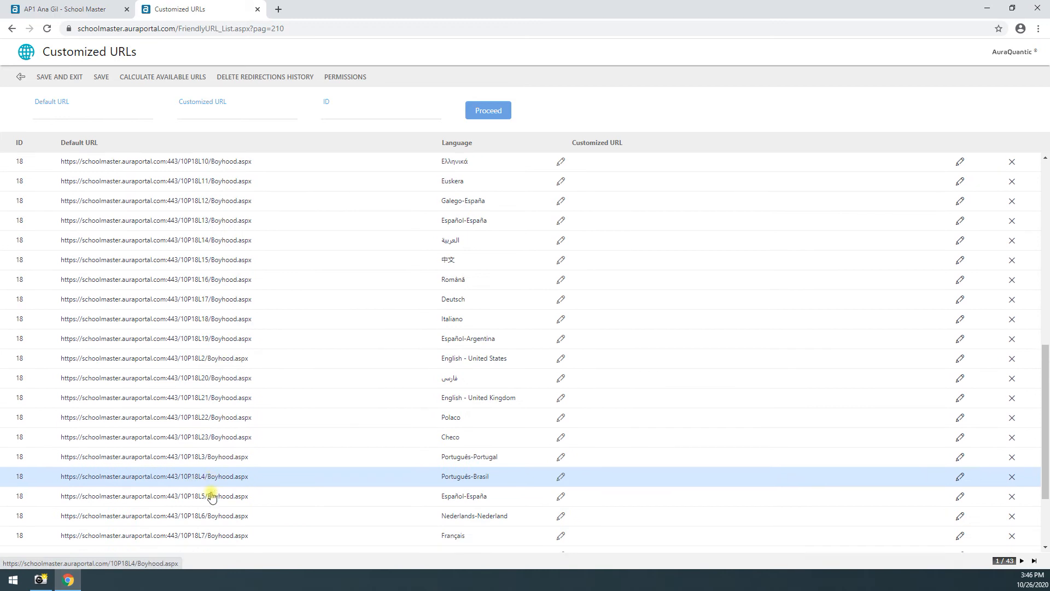
{"action": "scroll", "coordinate": [239, 464], "scroll_direction": "down", "scroll_amount": 4}
{"action": "scroll", "coordinate": [246, 363], "scroll_direction": "up", "scroll_amount": 4}
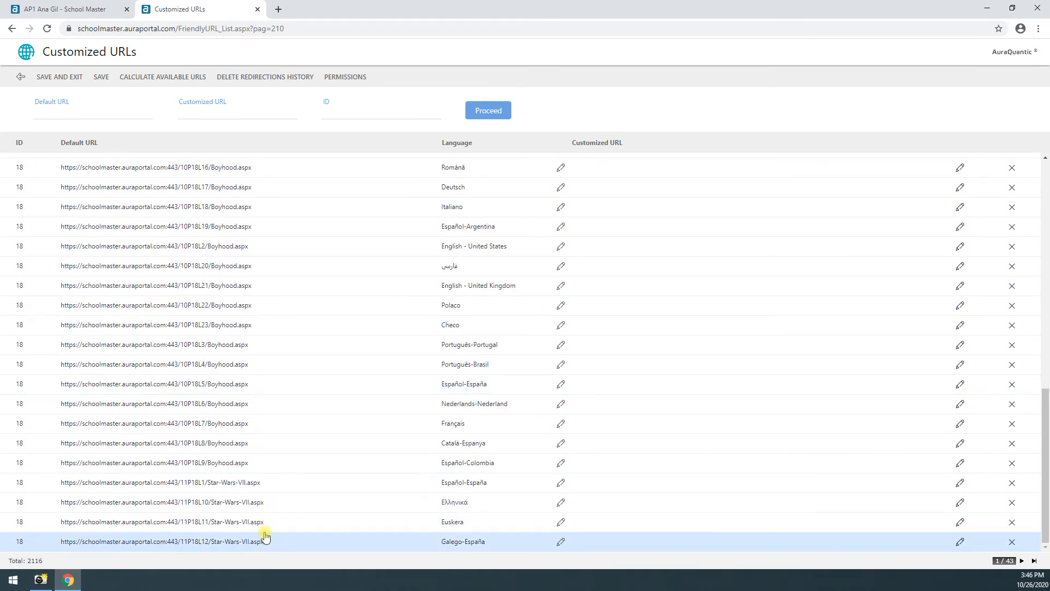
{"action": "scroll", "coordinate": [235, 397], "scroll_direction": "up", "scroll_amount": 6}
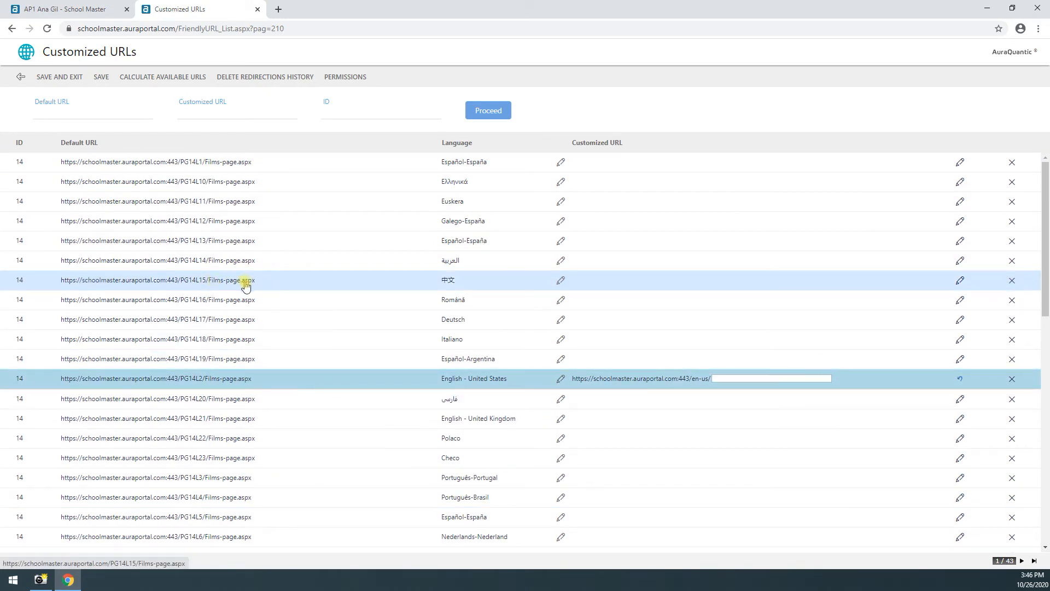
{"action": "scroll", "coordinate": [535, 457], "scroll_direction": "down", "scroll_amount": 10}
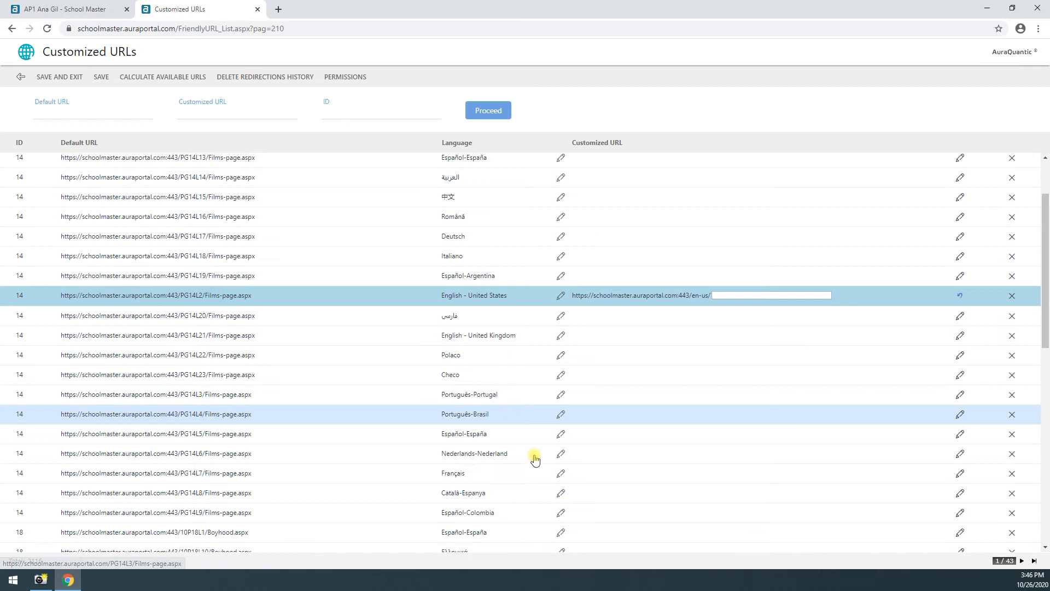
{"action": "left_click", "coordinate": [1022, 560]}
{"action": "scroll", "coordinate": [271, 459], "scroll_direction": "down", "scroll_amount": 10}
{"action": "left_click", "coordinate": [1022, 560]}
{"action": "scroll", "coordinate": [343, 377], "scroll_direction": "down", "scroll_amount": 3}
{"action": "scroll", "coordinate": [343, 378], "scroll_direction": "down", "scroll_amount": 5}
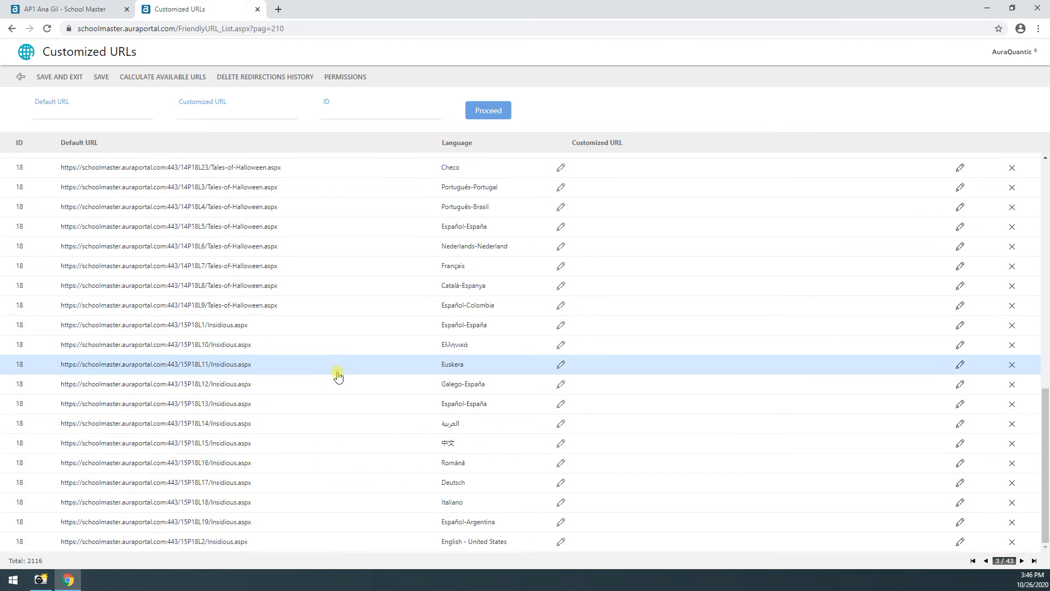
{"action": "left_click", "coordinate": [1021, 561]}
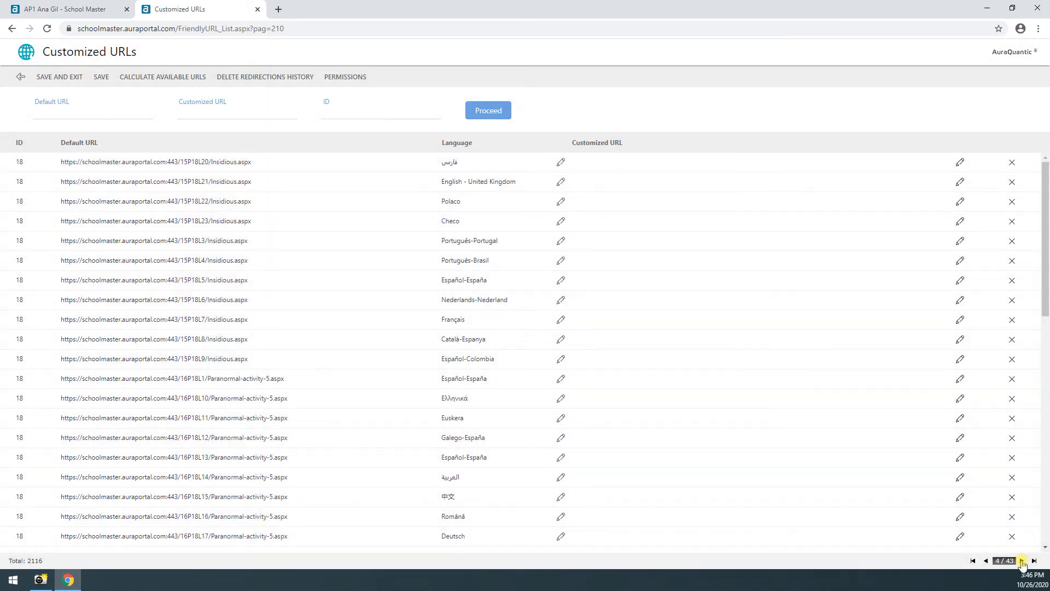
{"action": "left_click", "coordinate": [1021, 560]}
{"action": "left_click", "coordinate": [1021, 560]}
{"action": "left_click", "coordinate": [1022, 561]}
{"action": "left_click", "coordinate": [1021, 561]}
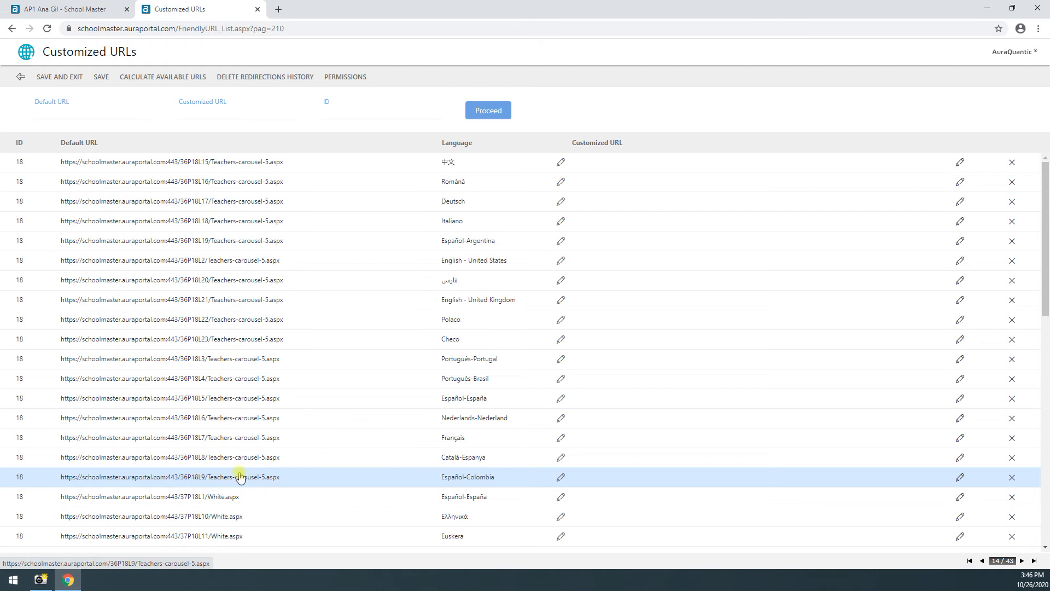
Step: Open the page behind the Español-Colombia Teachers-carousel-5 URL briefly, and close the Customized URLs list without saving
{"action": "left_click", "coordinate": [561, 477]}
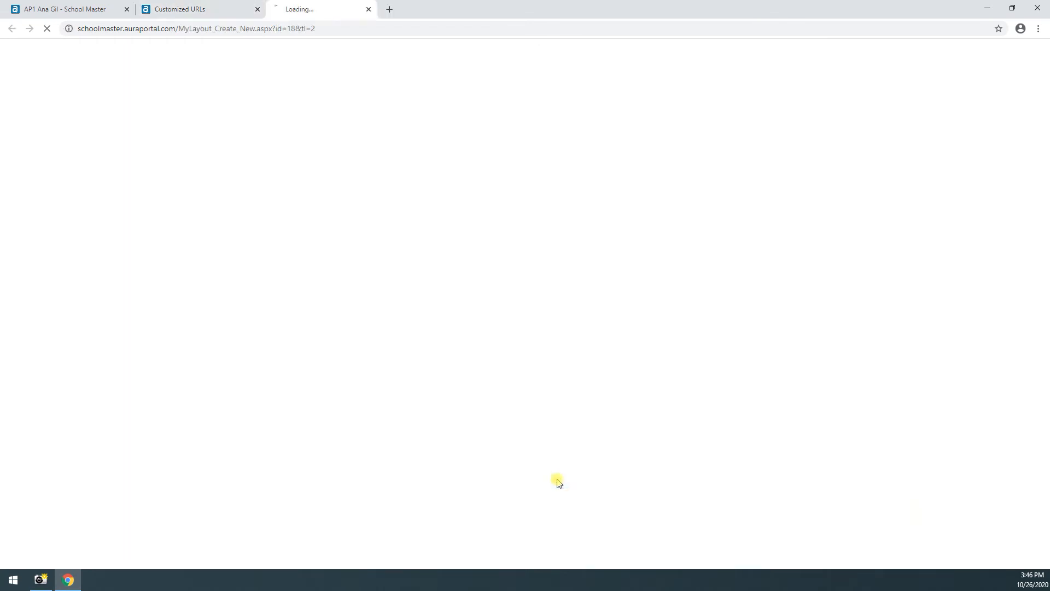
{"action": "left_click", "coordinate": [389, 9]}
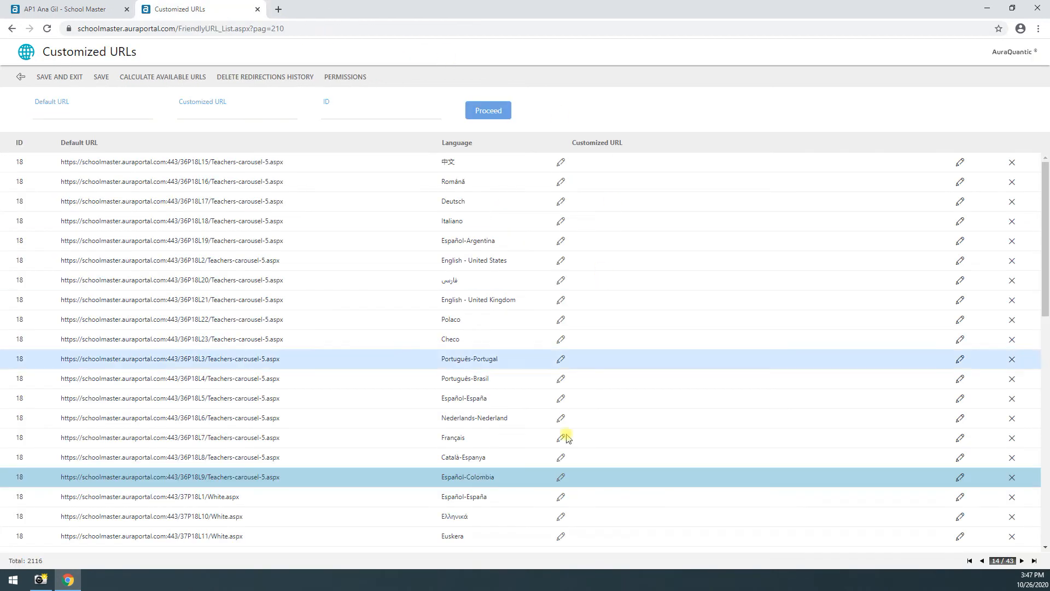
{"action": "left_click", "coordinate": [960, 477]}
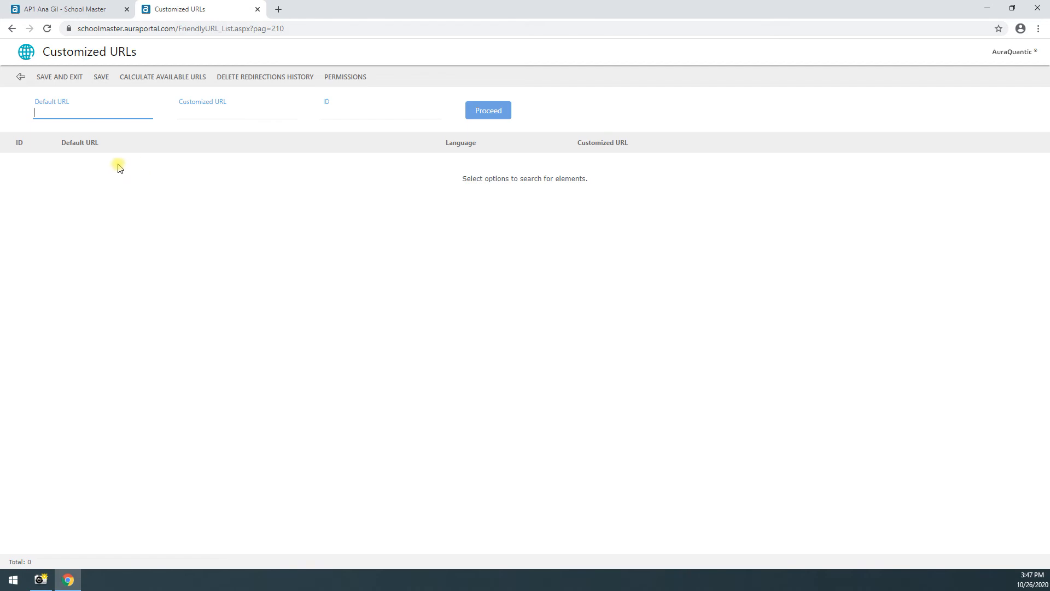
{"action": "left_click", "coordinate": [257, 9]}
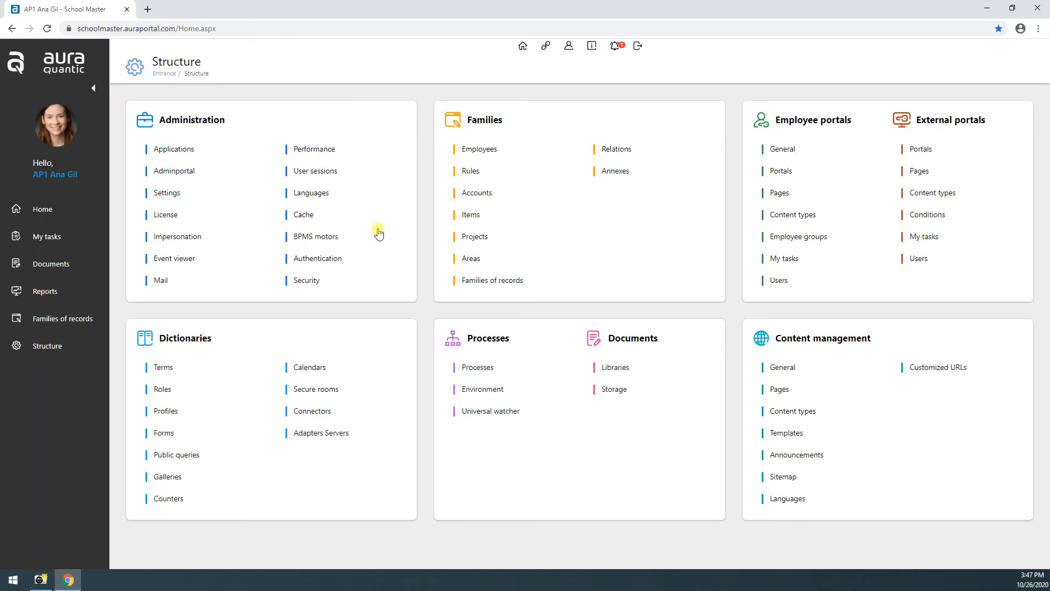
Step: Open the content management Pages list and view the general settings of the DEMO (Home) page
{"action": "left_click", "coordinate": [852, 483]}
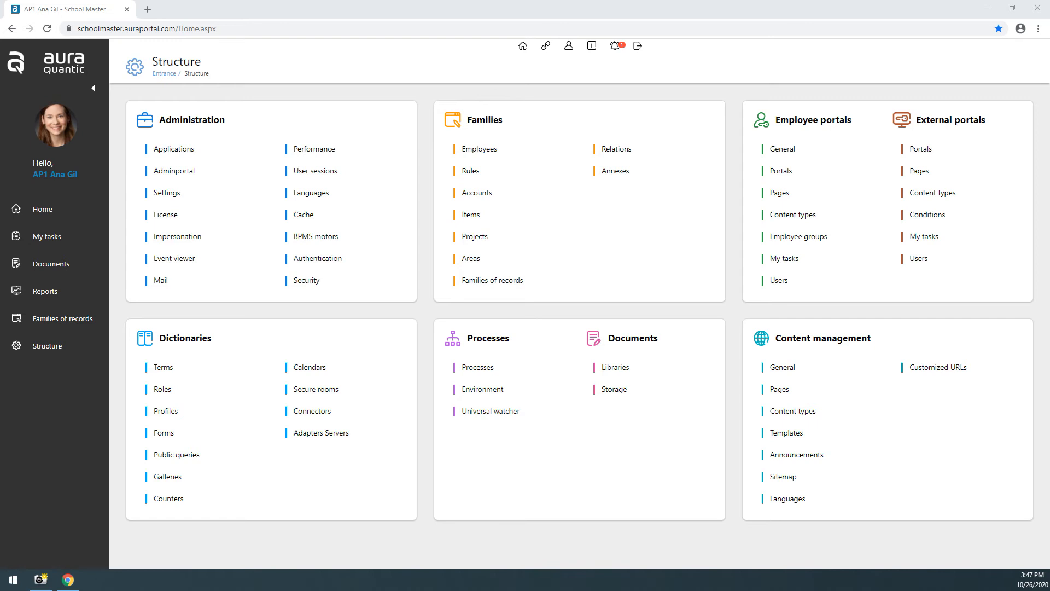
{"action": "left_click", "coordinate": [781, 392]}
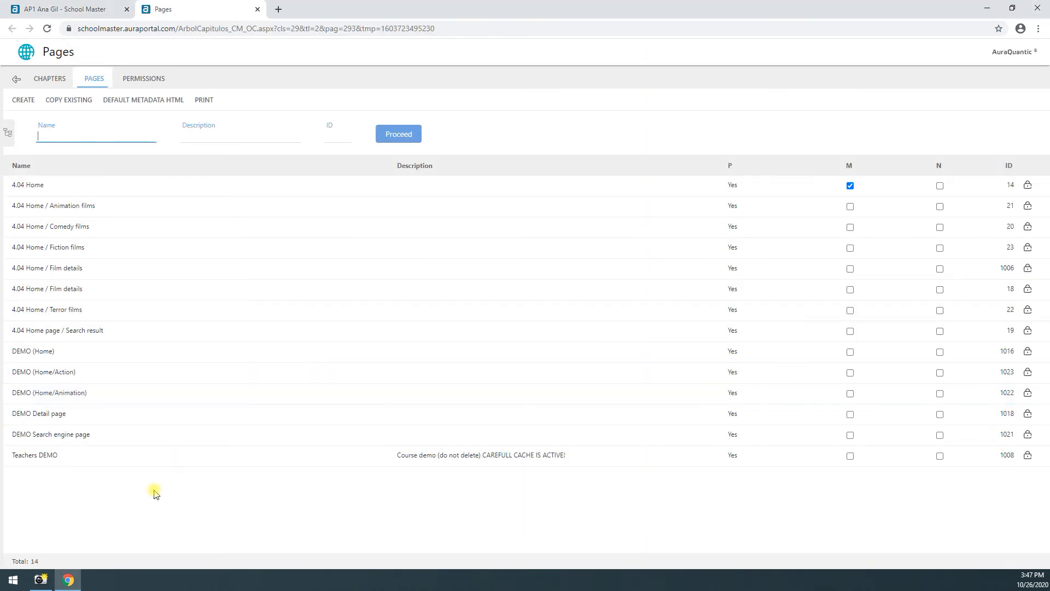
{"action": "left_click", "coordinate": [33, 356]}
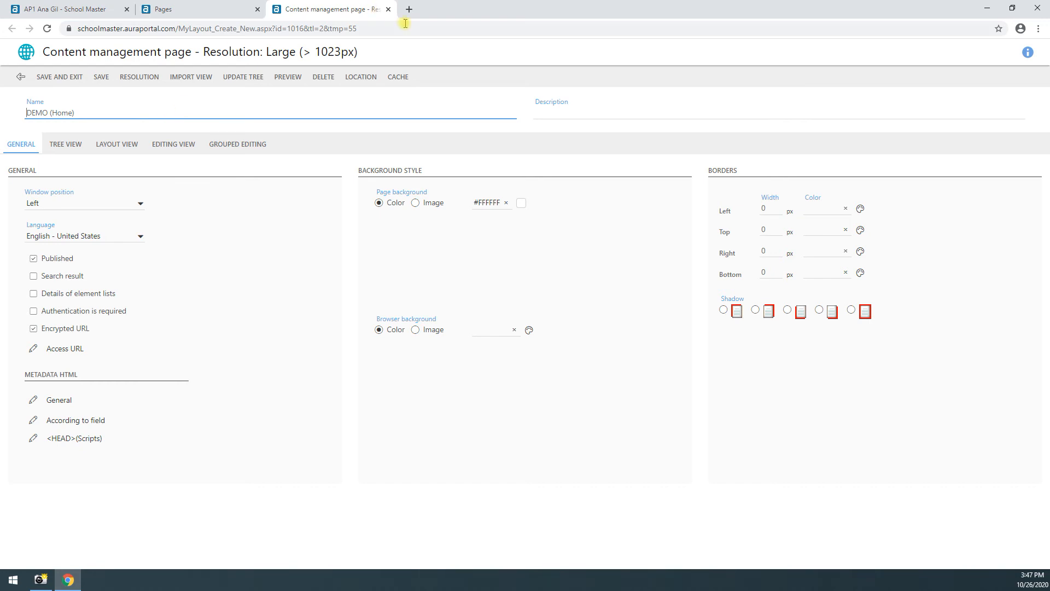
{"action": "left_click", "coordinate": [387, 9]}
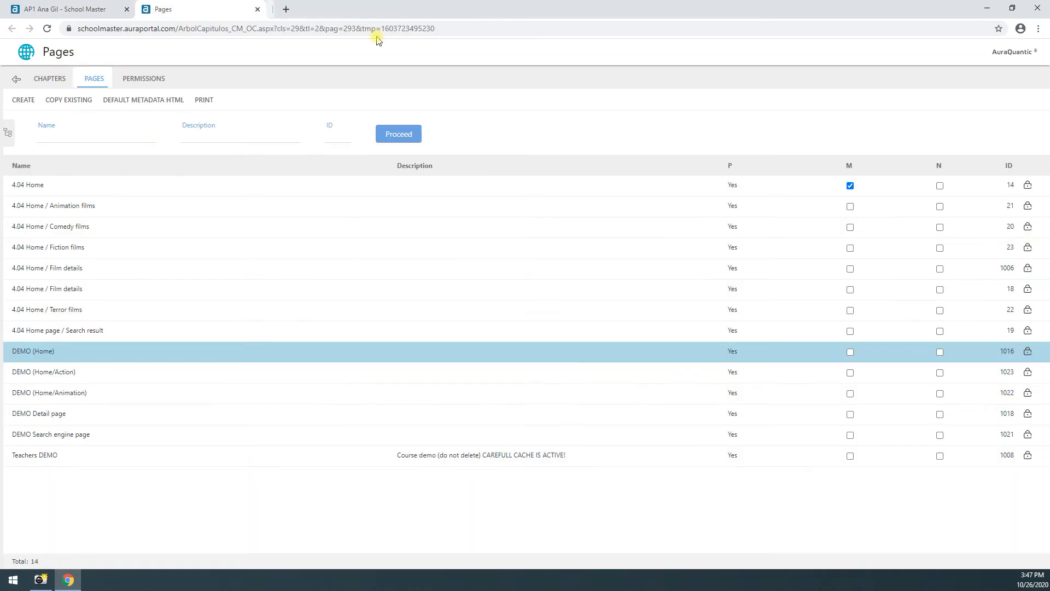
Step: Copy the existing DEMO (Home) page, name the copy "V2 - DEMO (Home)", and save it
{"action": "left_click", "coordinate": [68, 104]}
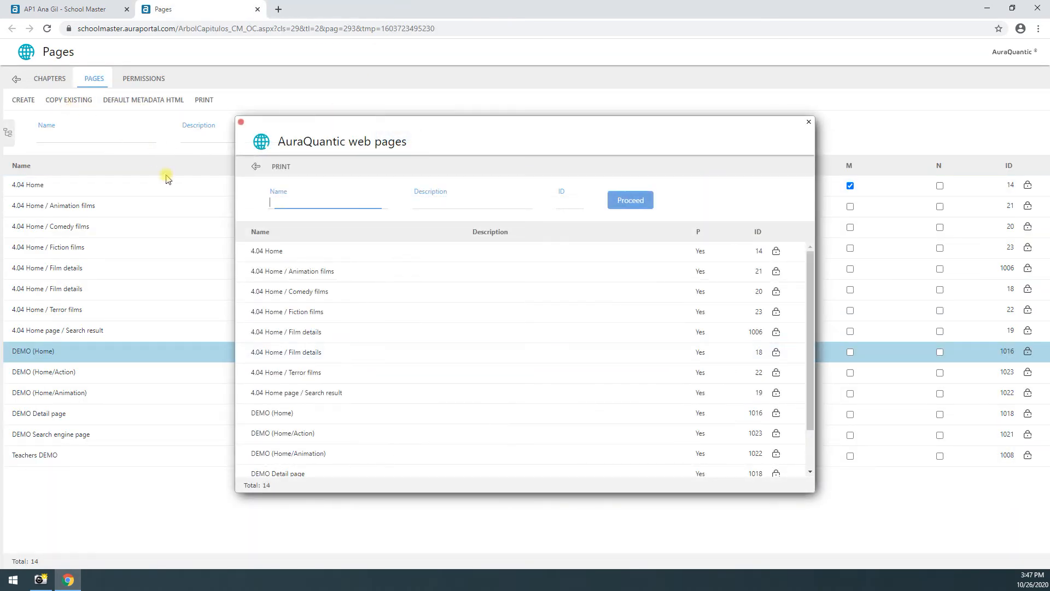
{"action": "left_click", "coordinate": [281, 418]}
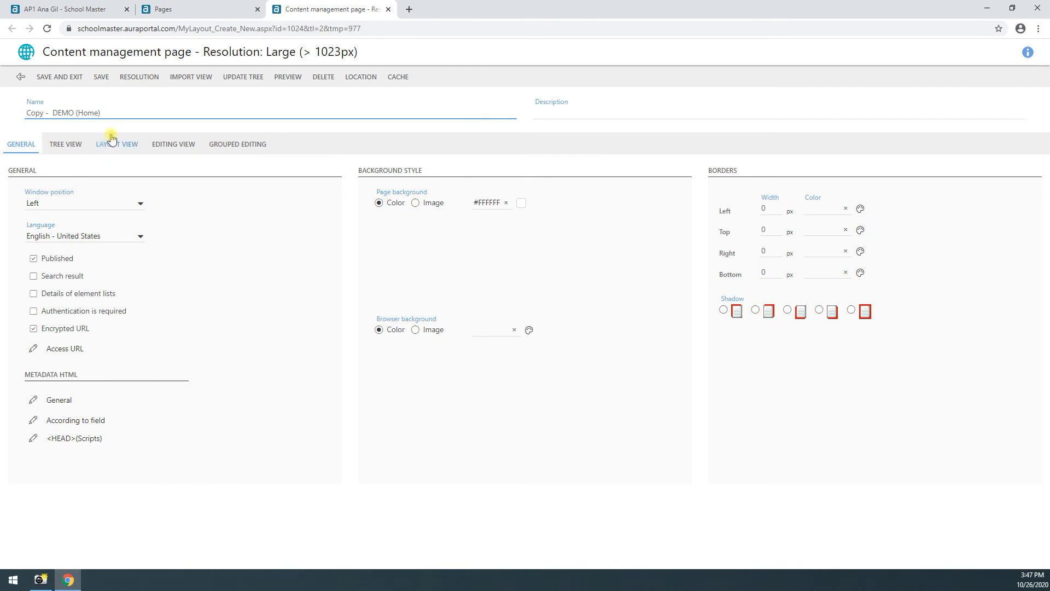
{"action": "left_click_drag", "start_coordinate": [44, 114], "coordinate": [1, 119]}
{"action": "type", "text": "V'"}
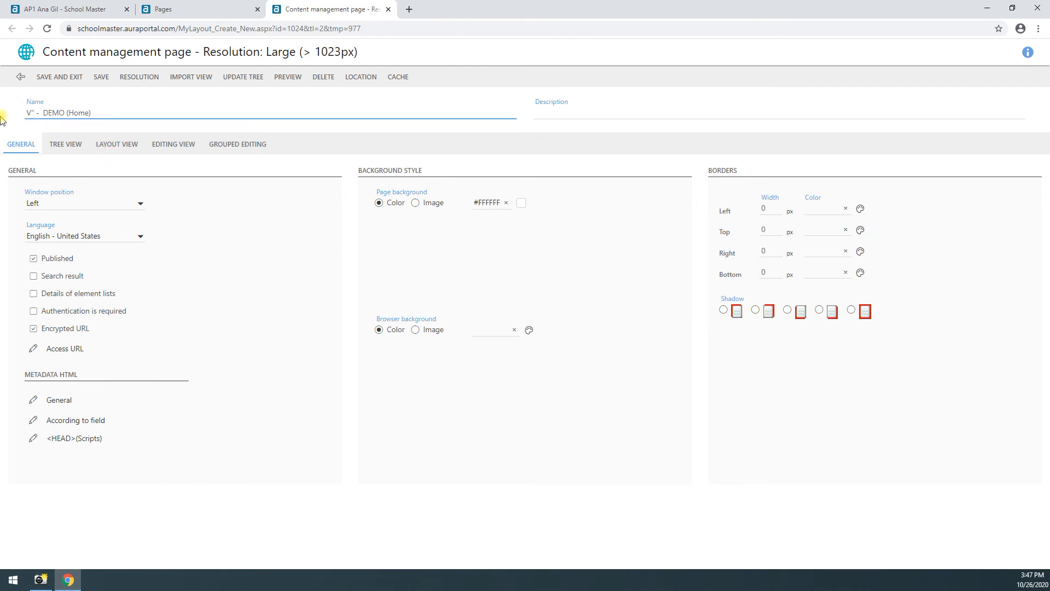
{"action": "left_click", "coordinate": [44, 79]}
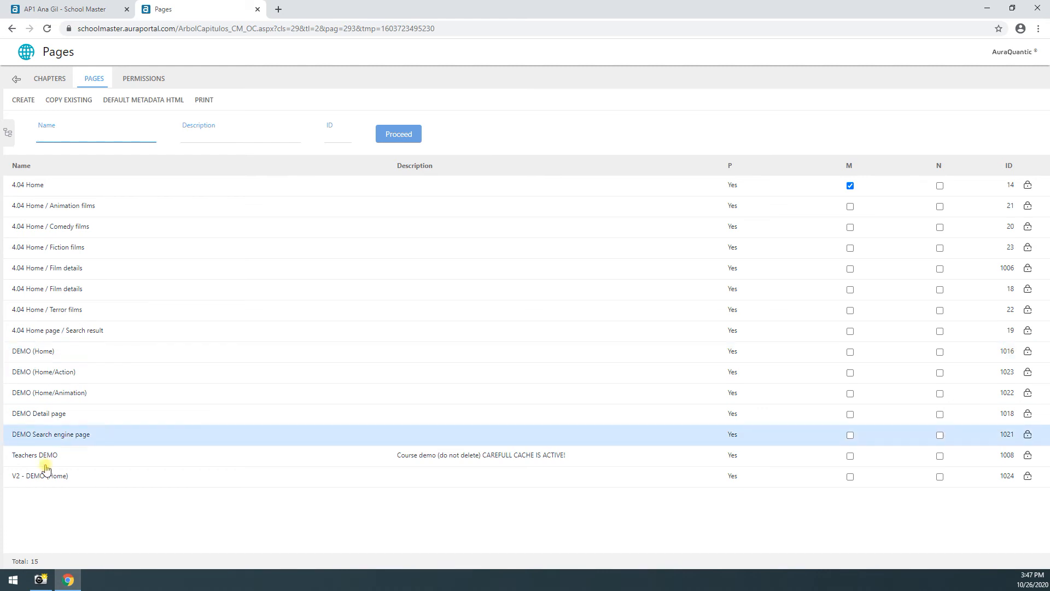
Step: Open the V2 - DEMO (Home) page and view its tree and its layout of cells
{"action": "left_click", "coordinate": [41, 485]}
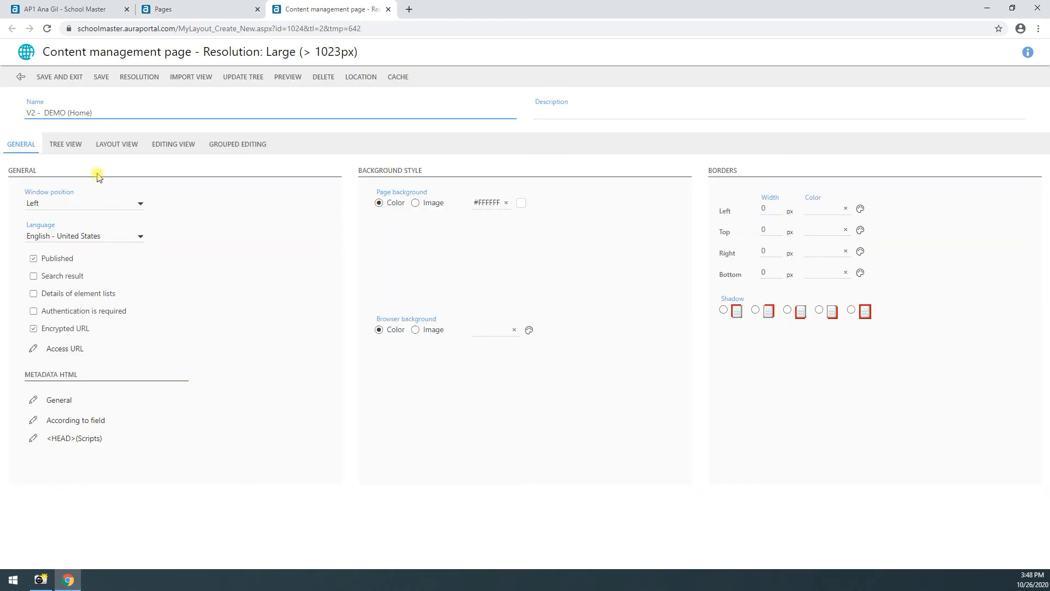
{"action": "left_click", "coordinate": [69, 147]}
{"action": "left_click", "coordinate": [107, 147]}
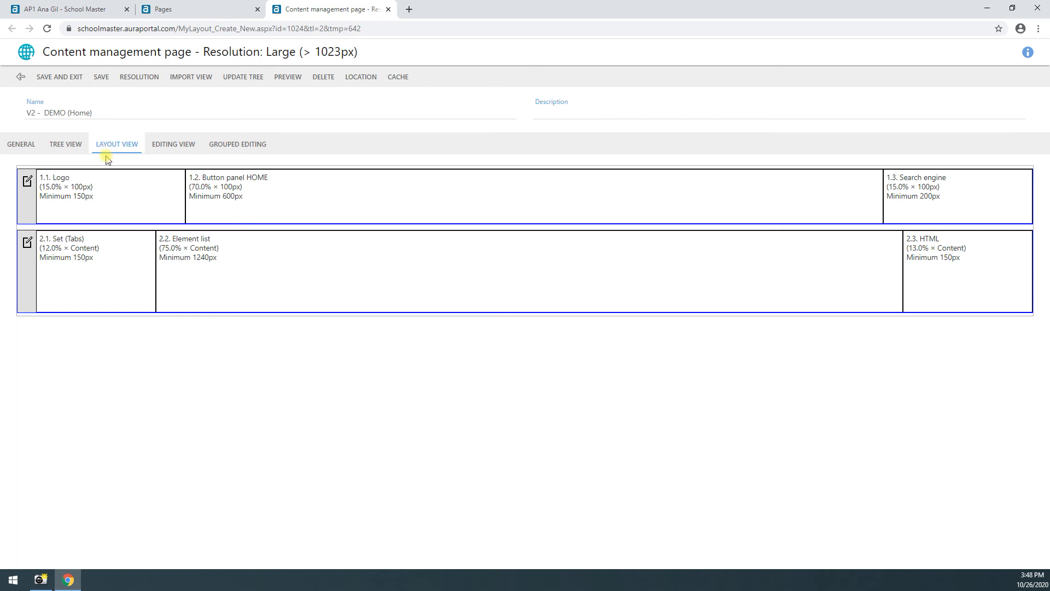
Step: Set the background color of the 1.1 Logo space on the V2 - DEMO (Home) page to bright pink and save it
{"action": "left_click", "coordinate": [86, 196]}
{"action": "left_click", "coordinate": [819, 273]}
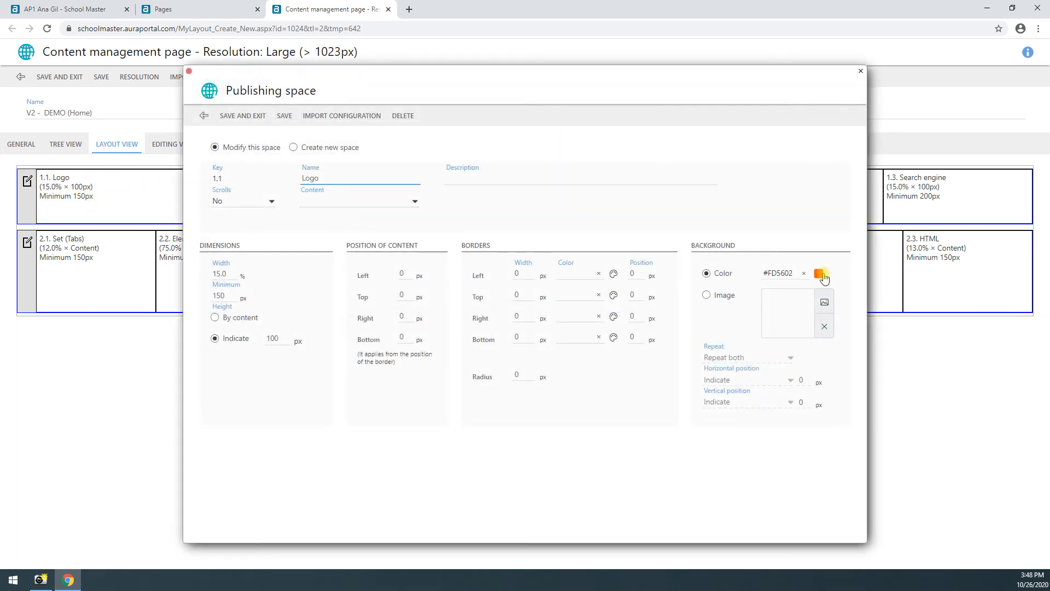
{"action": "left_click", "coordinate": [808, 368]}
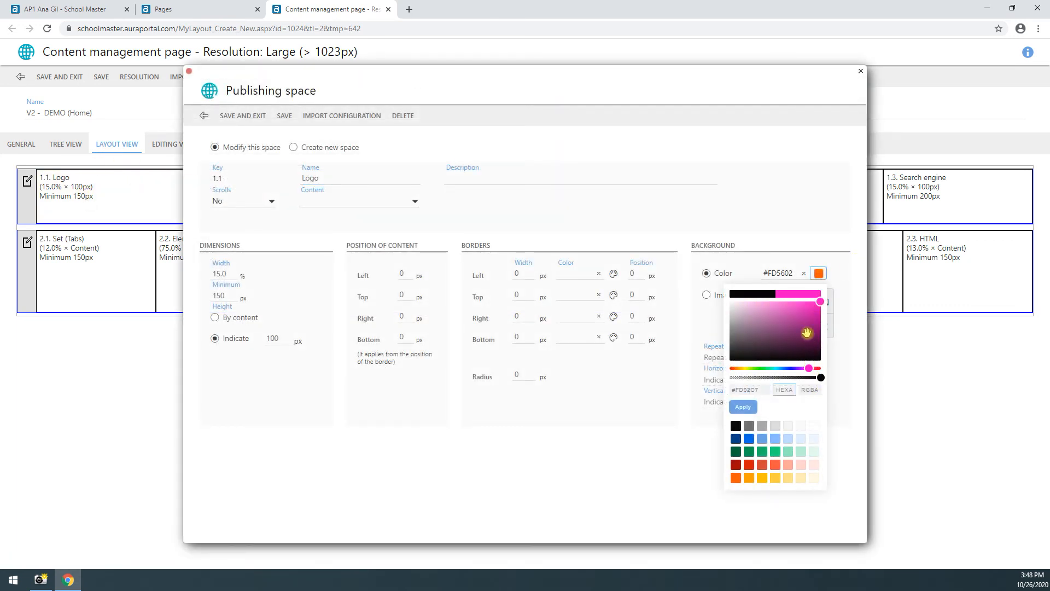
{"action": "left_click", "coordinate": [754, 407]}
{"action": "left_click", "coordinate": [237, 115]}
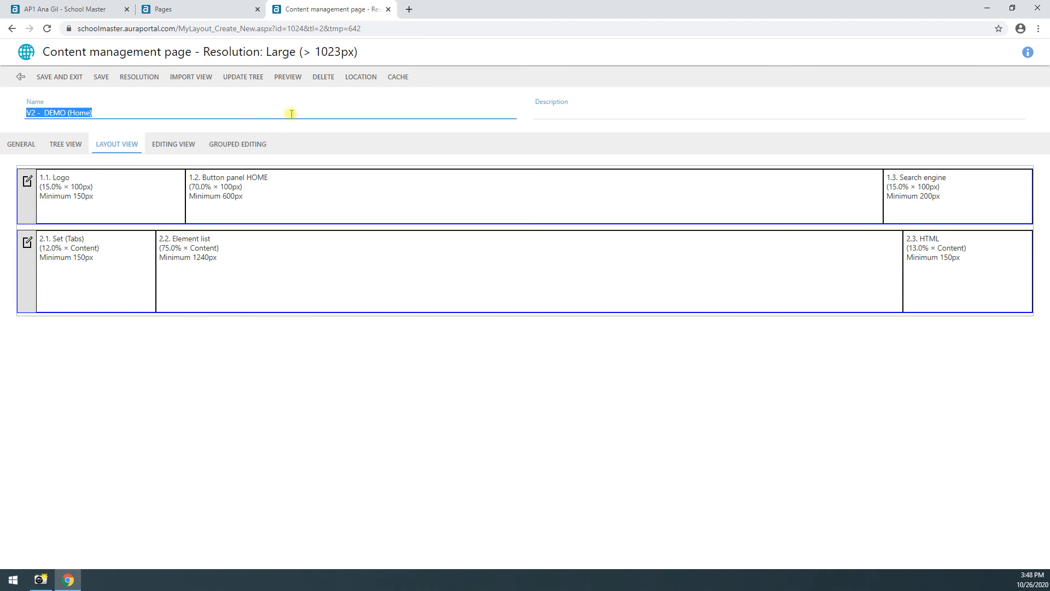
Step: Preview the V2 - DEMO (Home) page, and close both the preview and the page
{"action": "left_click", "coordinate": [287, 82]}
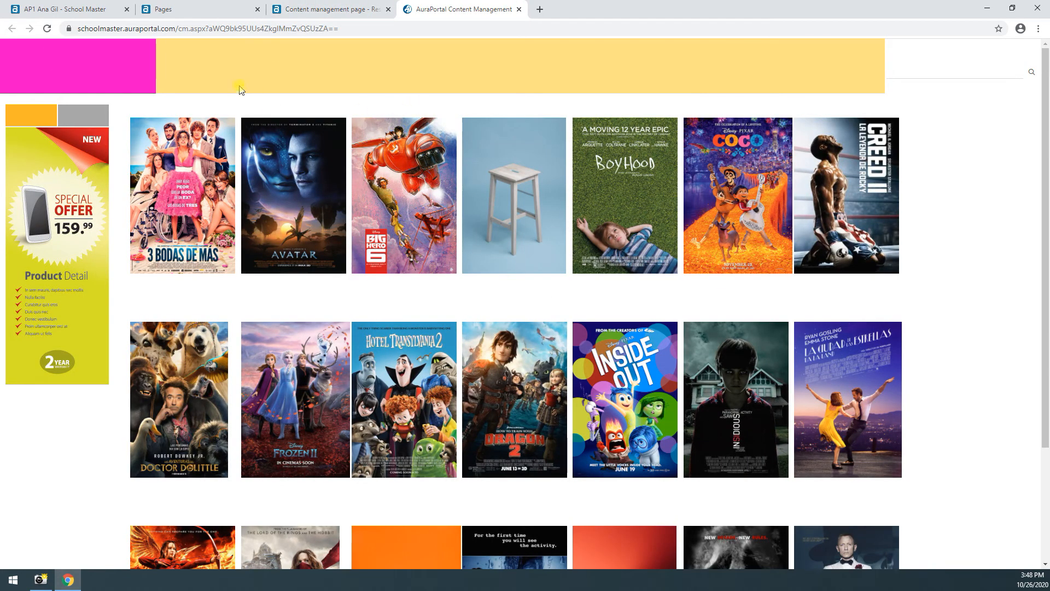
{"action": "left_click", "coordinate": [518, 8]}
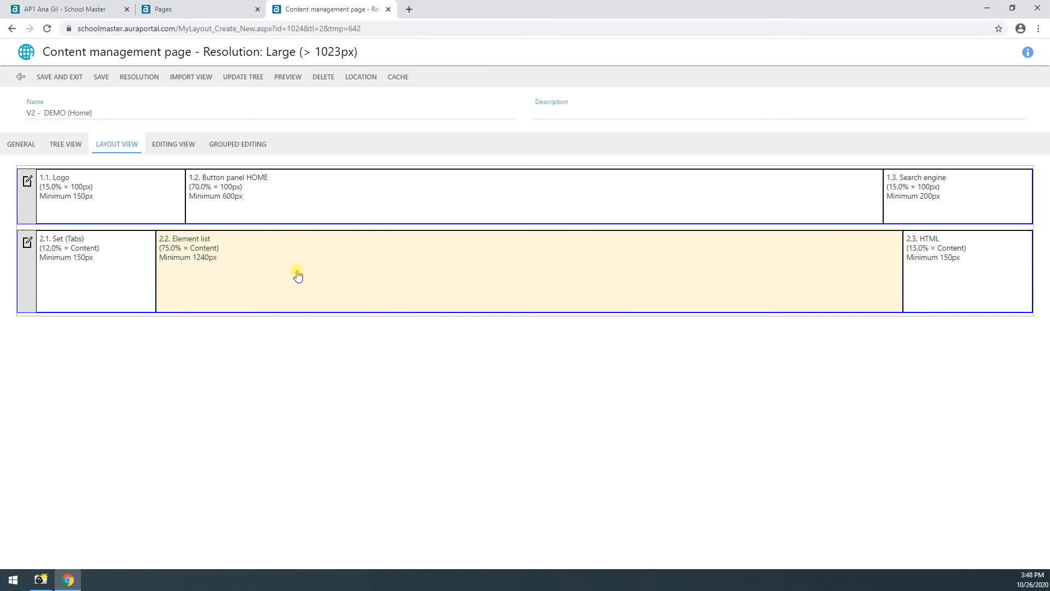
{"action": "left_click_drag", "start_coordinate": [39, 115], "coordinate": [25, 114]}
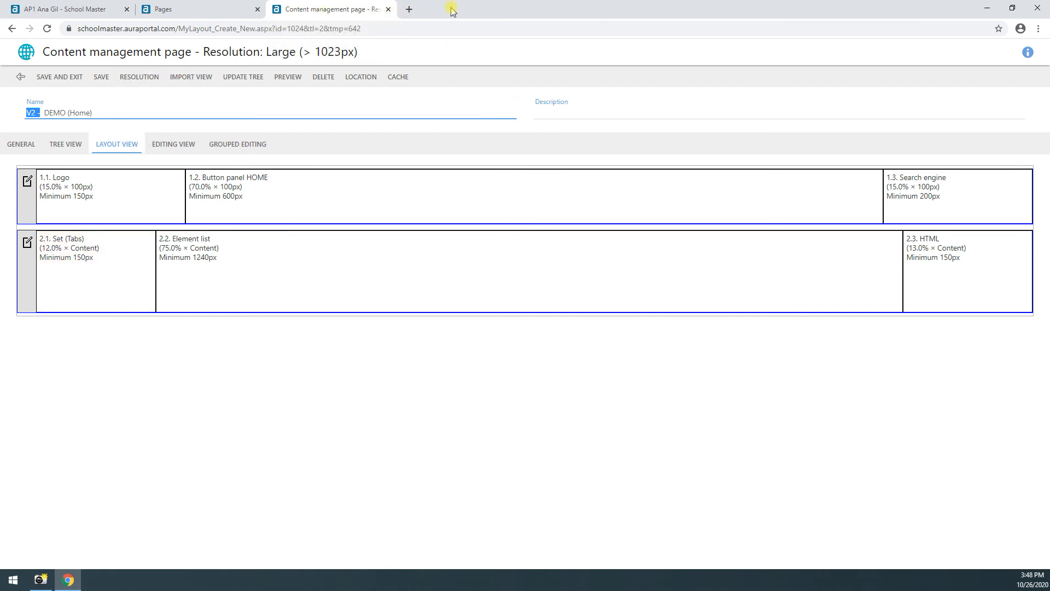
{"action": "left_click", "coordinate": [388, 10]}
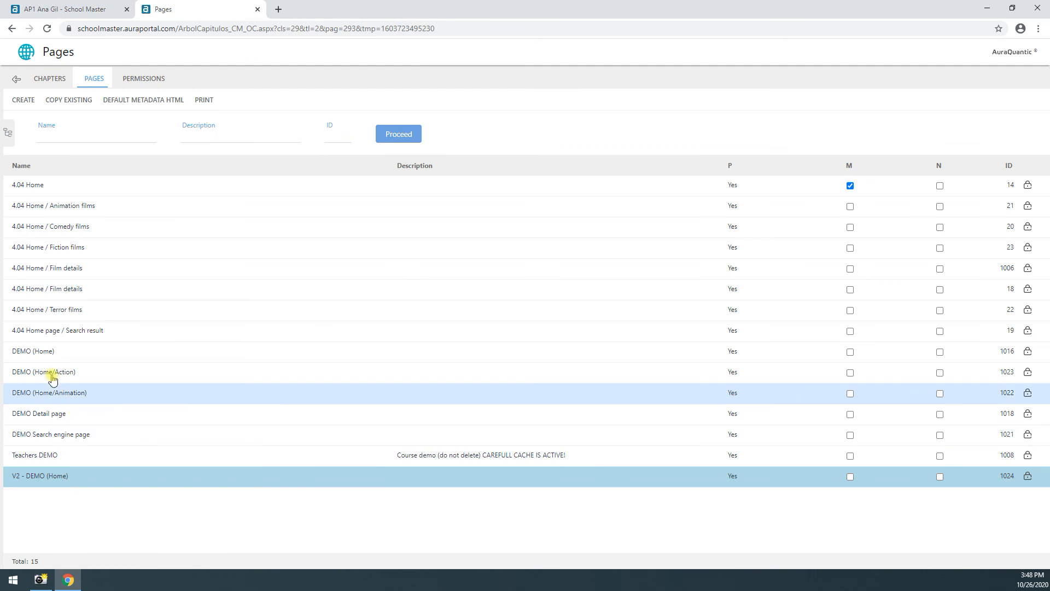
Step: Rename the original DEMO (Home) page as "V1 DEMO (Home)" and save it
{"action": "double_click", "coordinate": [31, 354]}
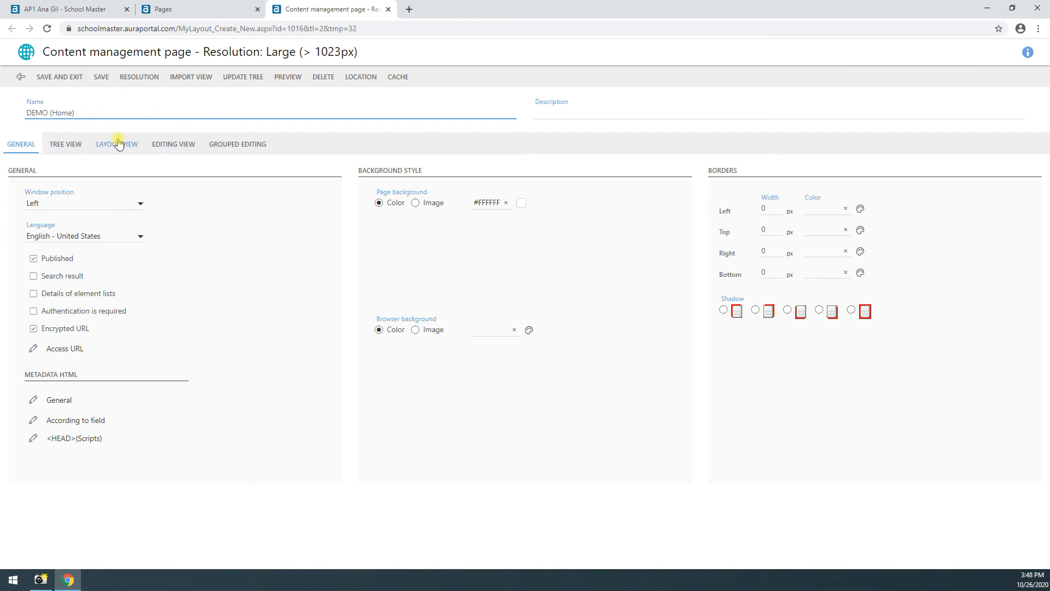
{"action": "left_click", "coordinate": [389, 9]}
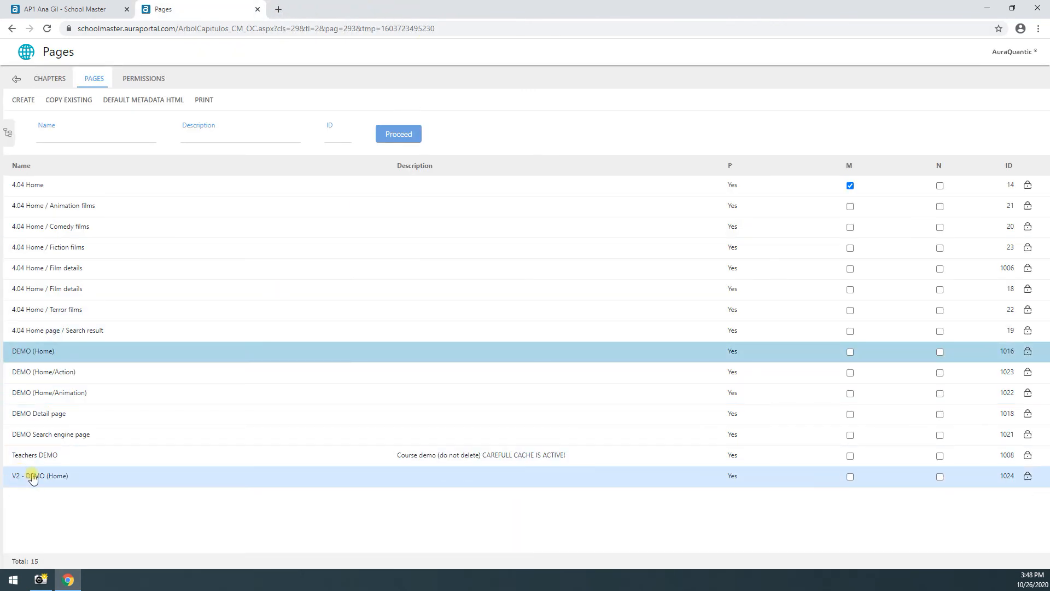
{"action": "left_click", "coordinate": [26, 355]}
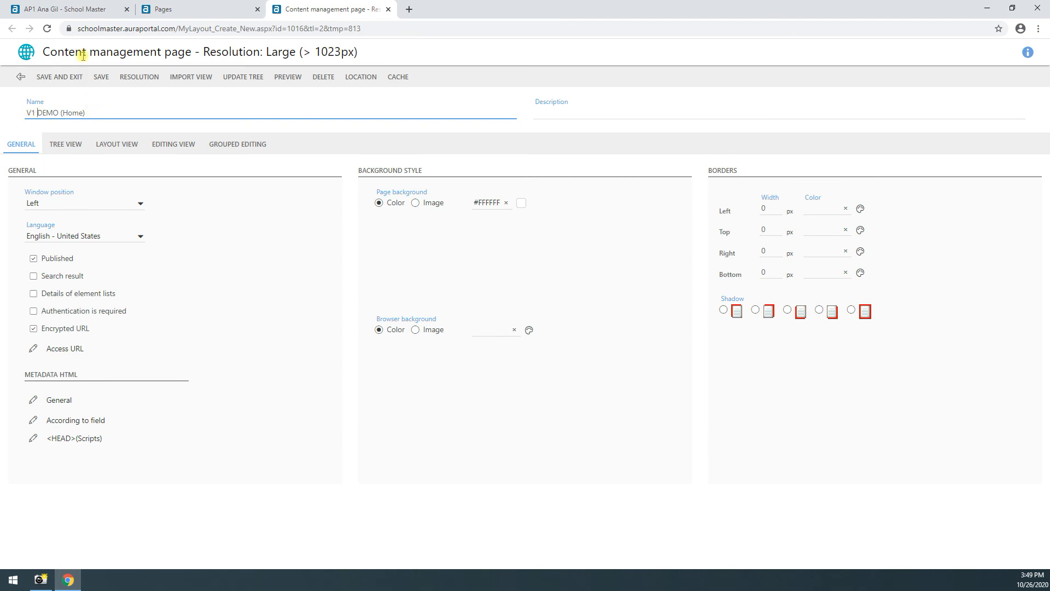
{"action": "left_click", "coordinate": [66, 77]}
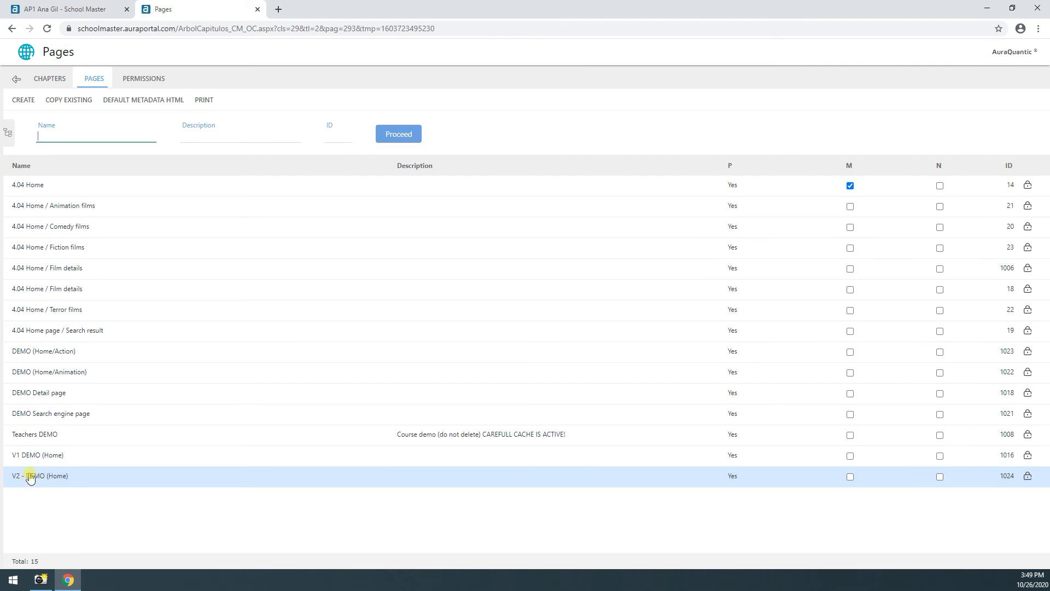
Step: Copy the existing V1 DEMO (Home) page, name the copy "V1 DEMO (Home) Security copy", and save it
{"action": "left_click", "coordinate": [75, 108]}
{"action": "scroll", "coordinate": [298, 470], "scroll_direction": "down", "scroll_amount": 1}
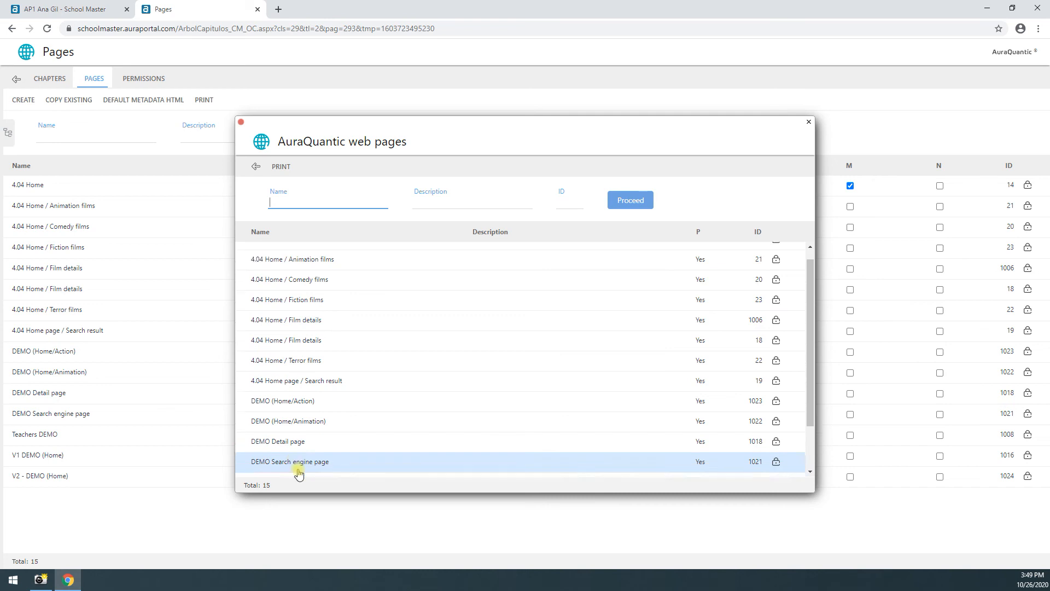
{"action": "left_click", "coordinate": [272, 378]}
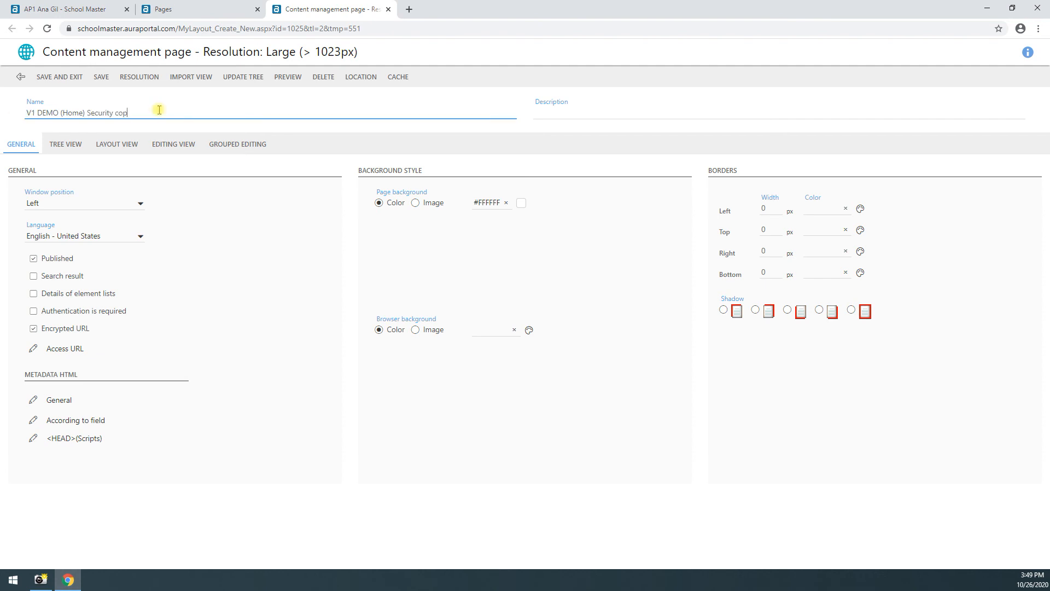
{"action": "left_click", "coordinate": [71, 77]}
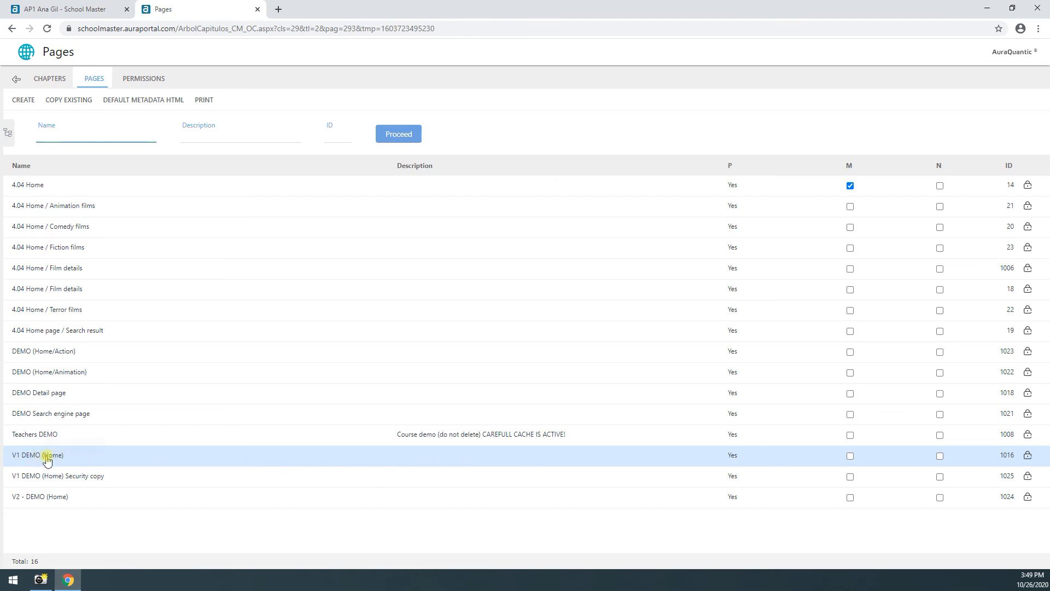
Step: Set the description of the V1 DEMO (Home) page to "Published (in use)" and save it
{"action": "double_click", "coordinate": [47, 455]}
{"action": "left_click", "coordinate": [561, 114]}
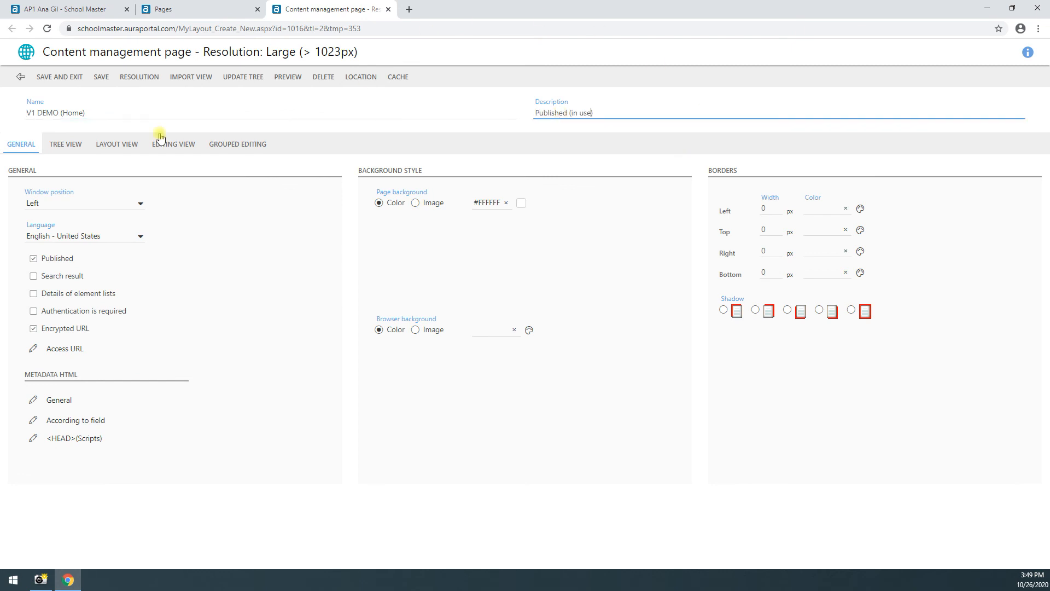
{"action": "left_click", "coordinate": [64, 77]}
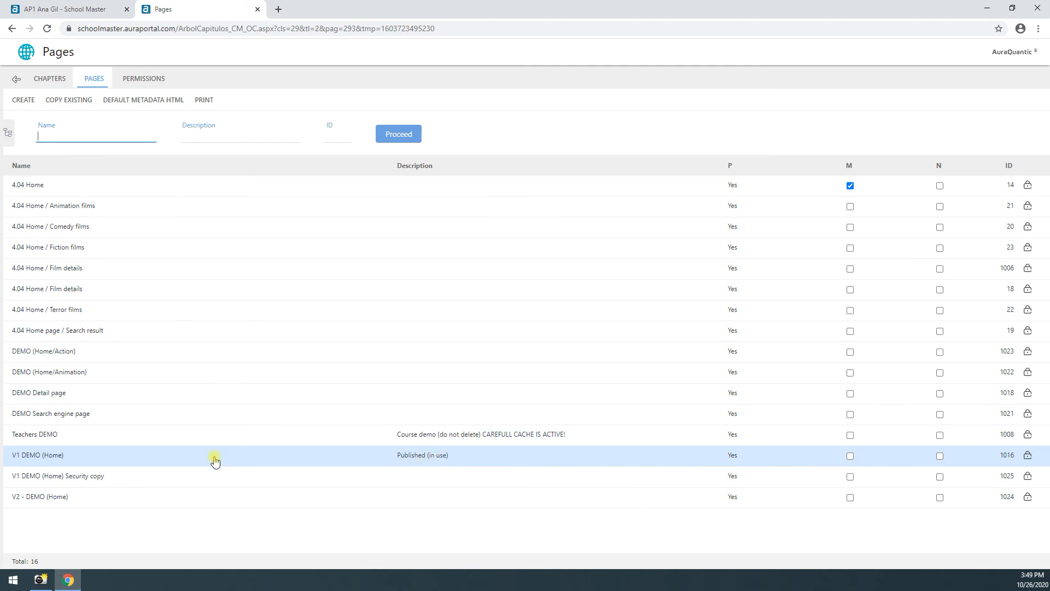
Step: Preview the V1 DEMO (Home) page to check its logo area, and close the preview and the page
{"action": "double_click", "coordinate": [186, 462]}
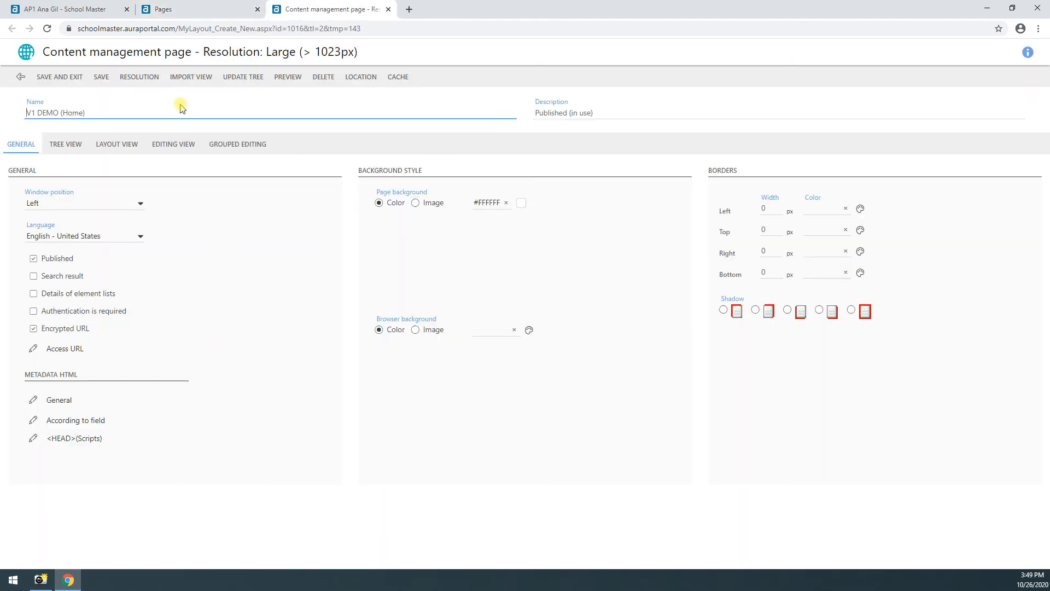
{"action": "left_click", "coordinate": [299, 79]}
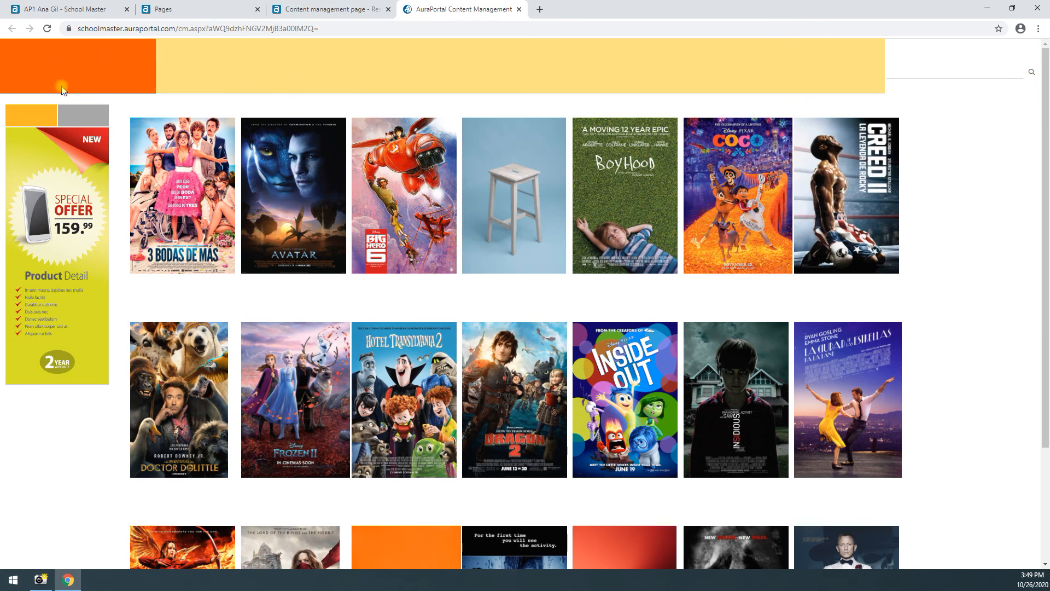
{"action": "left_click", "coordinate": [519, 9]}
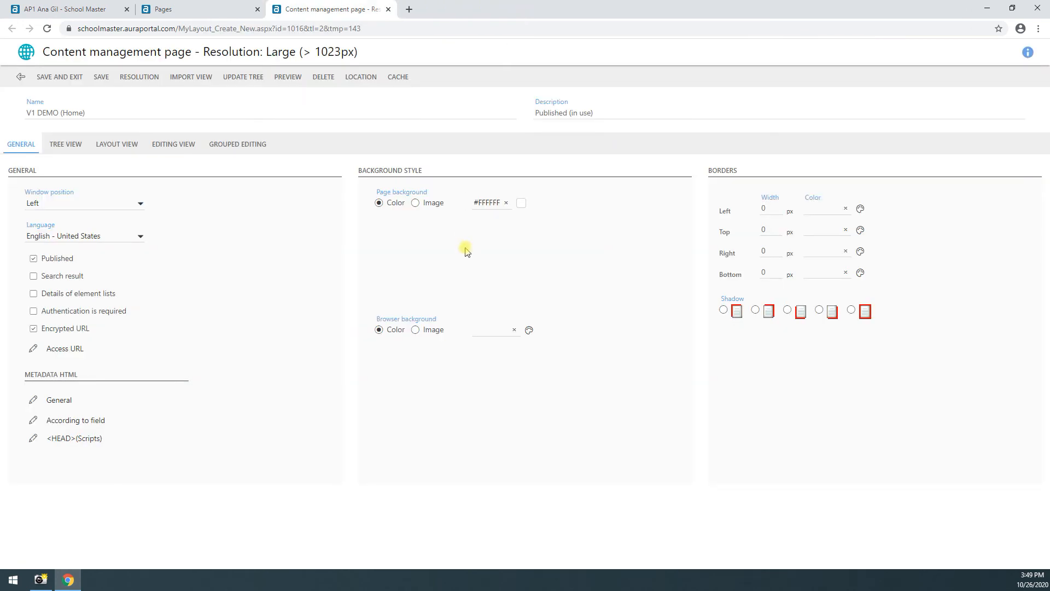
{"action": "left_click", "coordinate": [388, 9]}
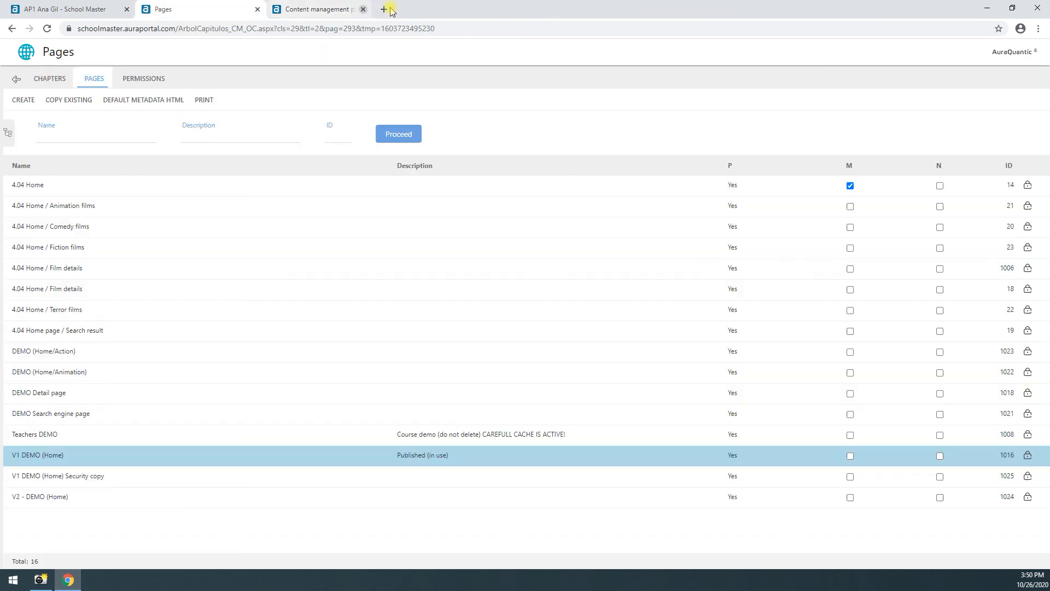
Step: Preview the V2 - DEMO (Home) page for comparison, and close the preview and the page
{"action": "double_click", "coordinate": [27, 503]}
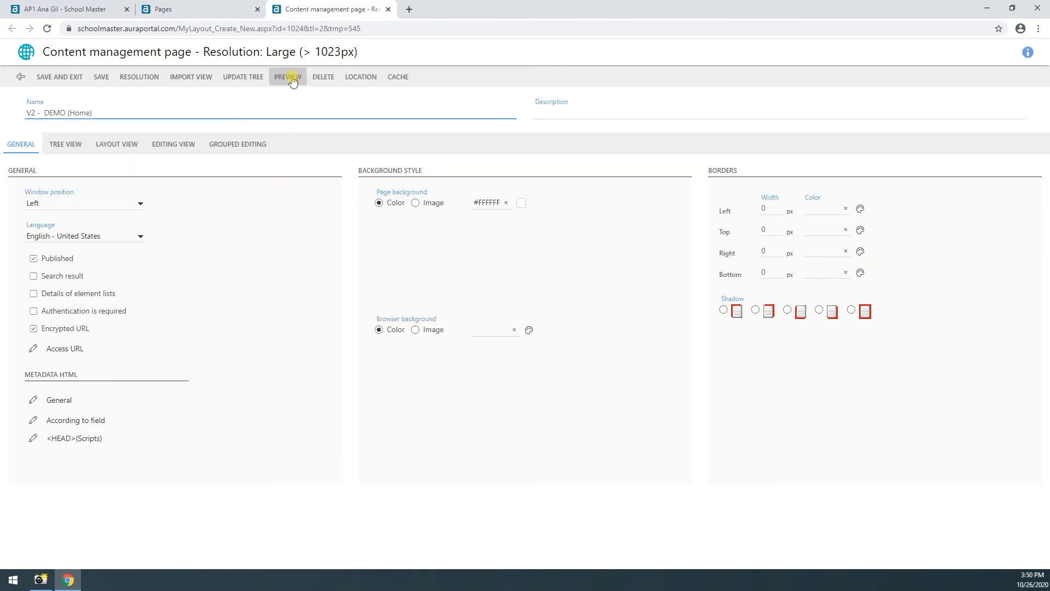
{"action": "left_click", "coordinate": [292, 78]}
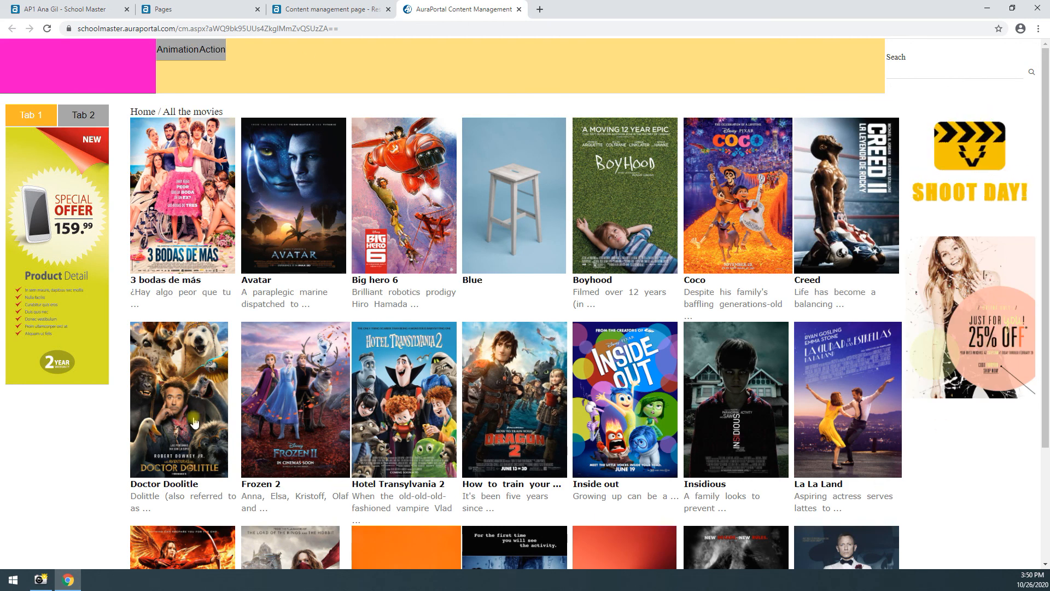
{"action": "left_click", "coordinate": [519, 9]}
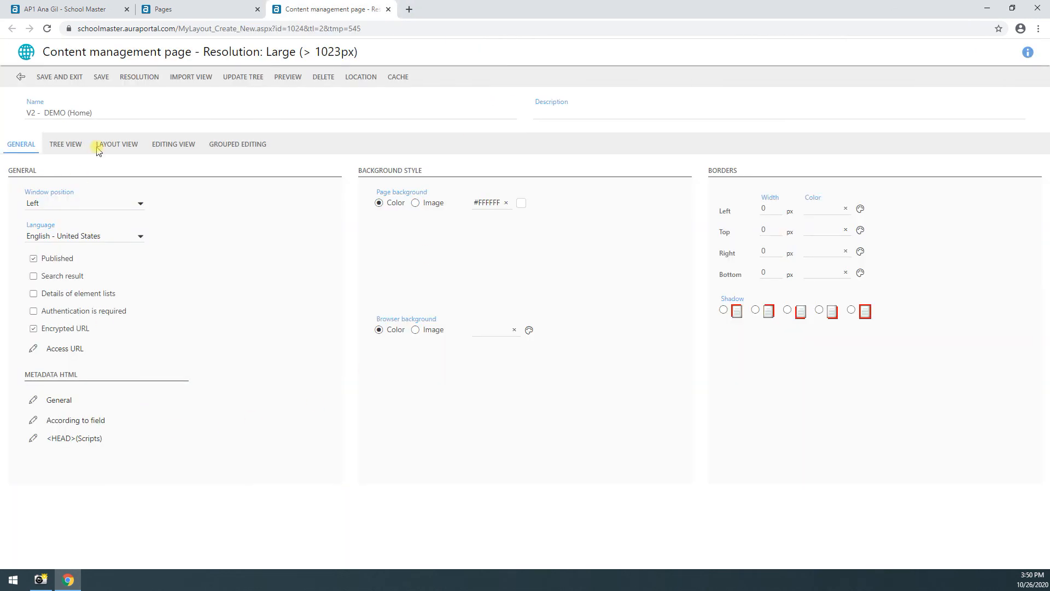
{"action": "left_click", "coordinate": [388, 9]}
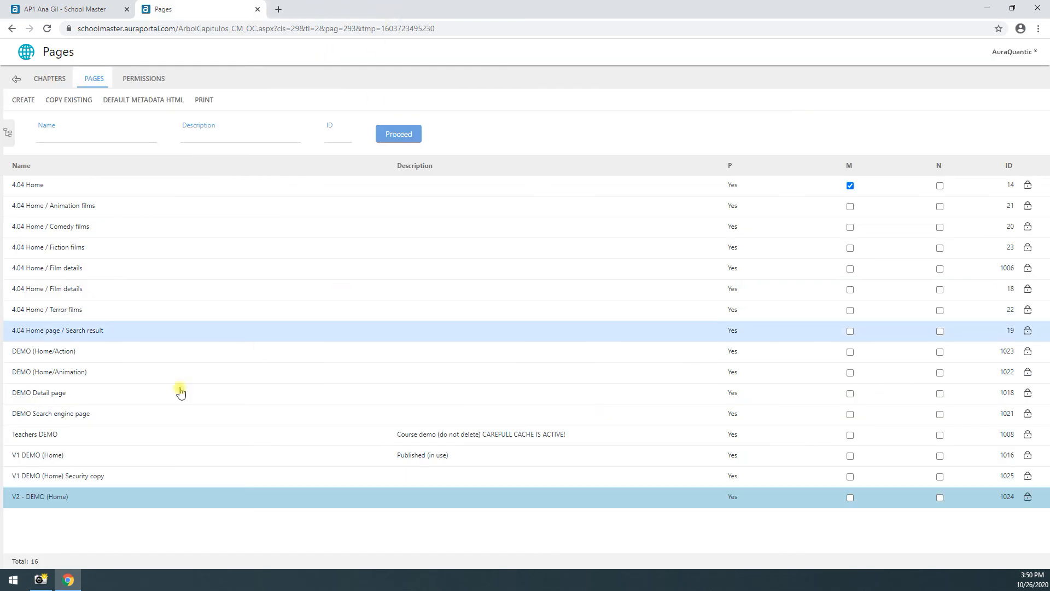
Step: Import the V2 - DEMO (Home) configuration into the V1 DEMO (Home) page, confirm the overwrite, and preview the page
{"action": "double_click", "coordinate": [55, 459]}
{"action": "left_click", "coordinate": [194, 77]}
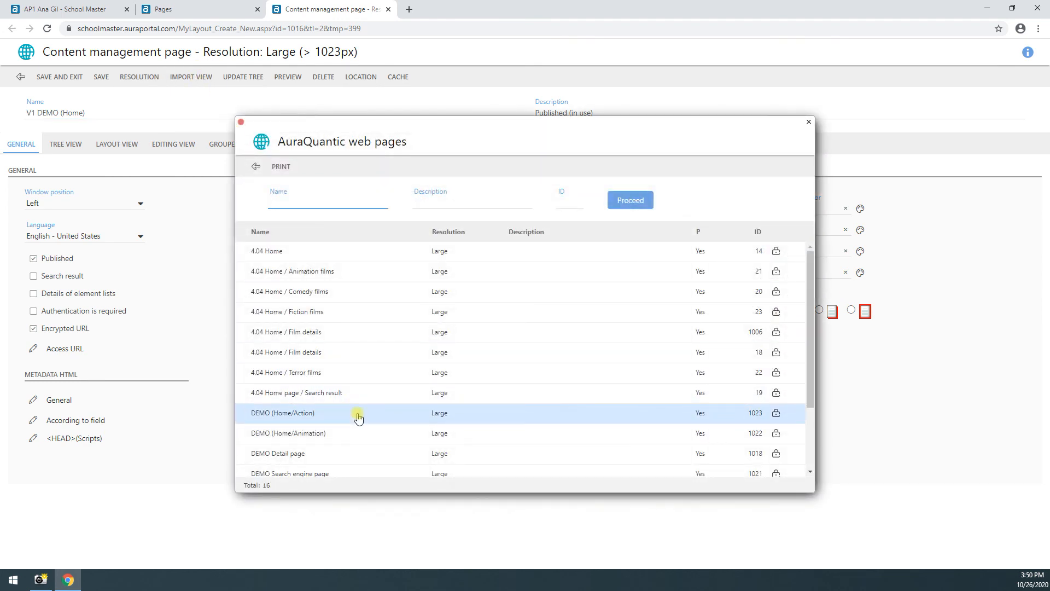
{"action": "scroll", "coordinate": [356, 462], "scroll_direction": "down", "scroll_amount": 3}
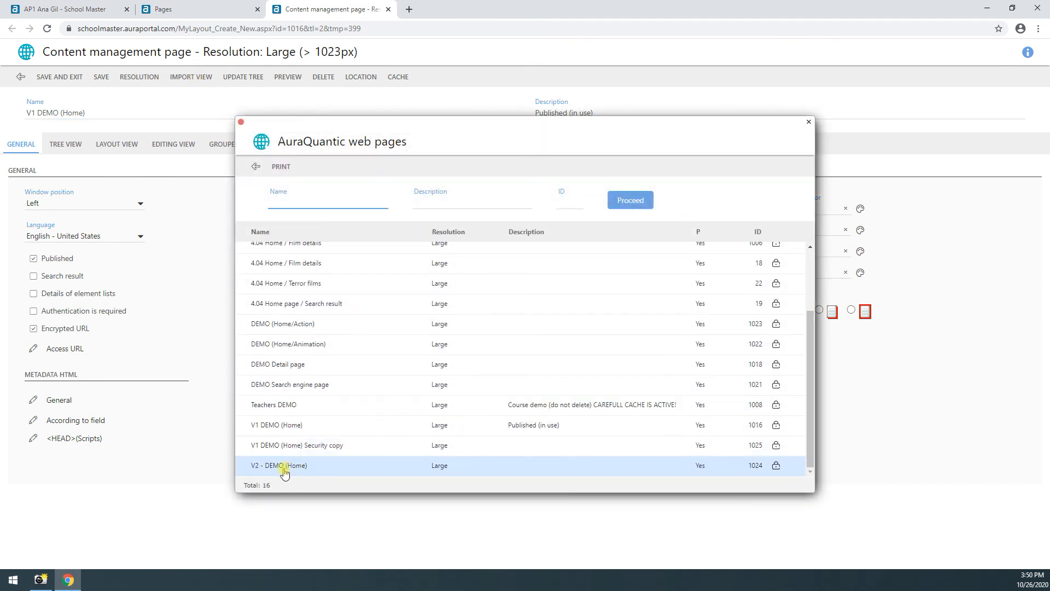
{"action": "double_click", "coordinate": [283, 470]}
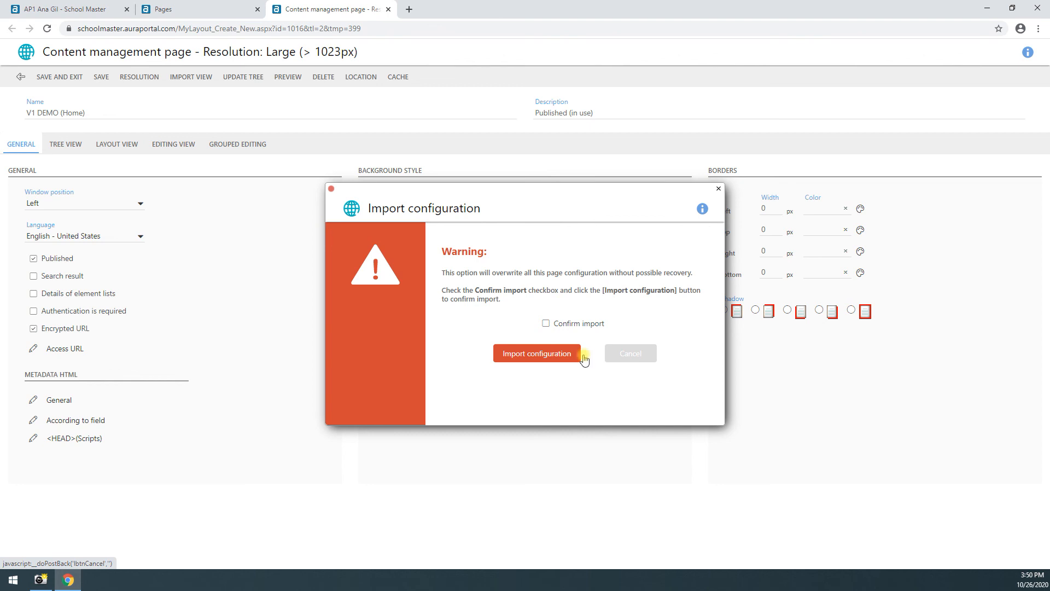
{"action": "left_click", "coordinate": [519, 354]}
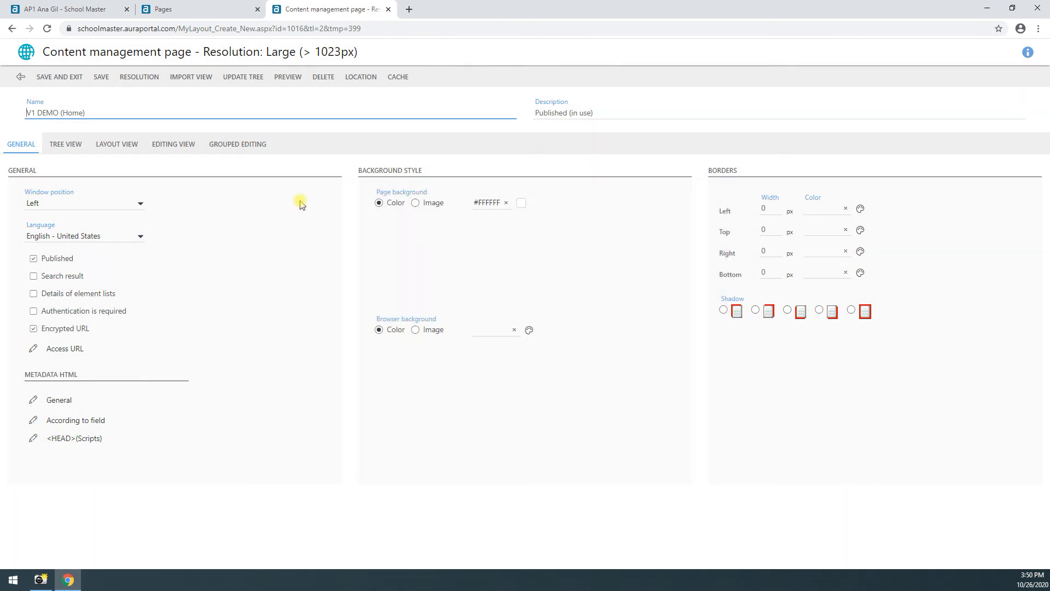
{"action": "left_click", "coordinate": [288, 77]}
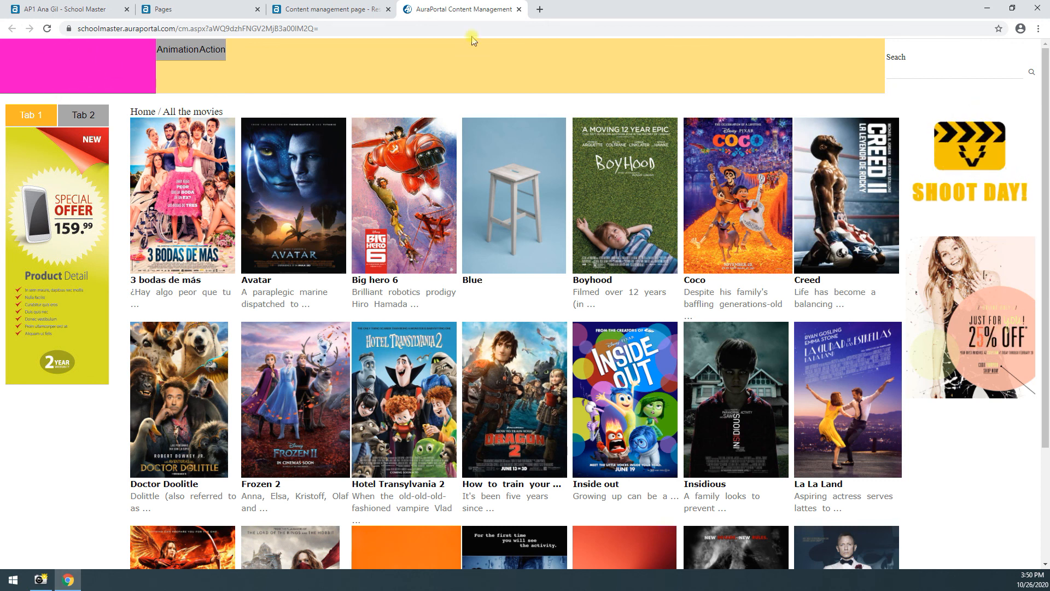
{"action": "left_click", "coordinate": [519, 11]}
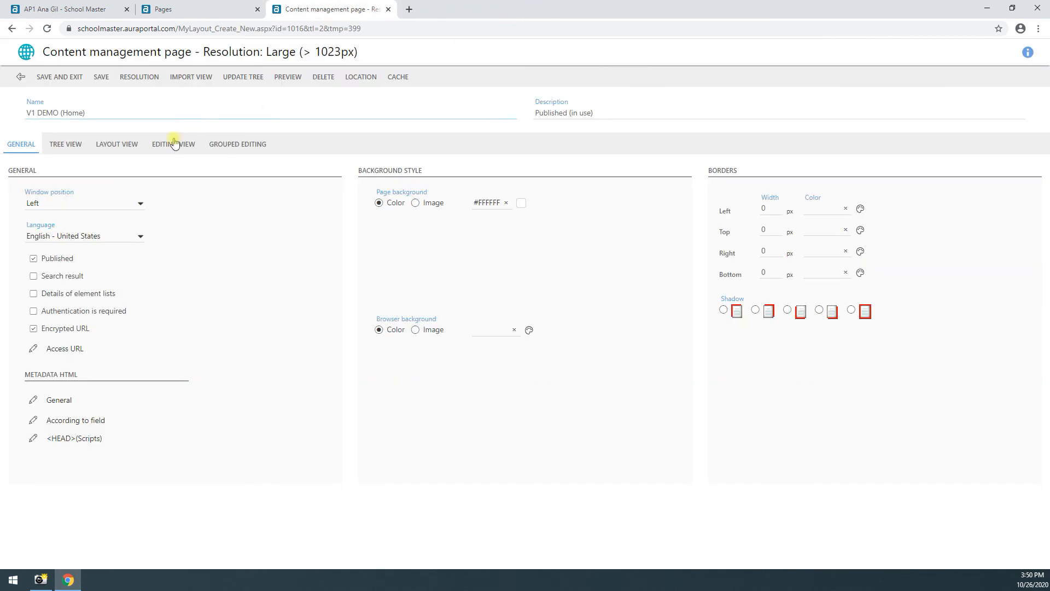
Step: Restore V1 DEMO (Home) by importing the configuration of V1 DEMO (Home) Security copy, and preview the page
{"action": "left_click", "coordinate": [199, 77]}
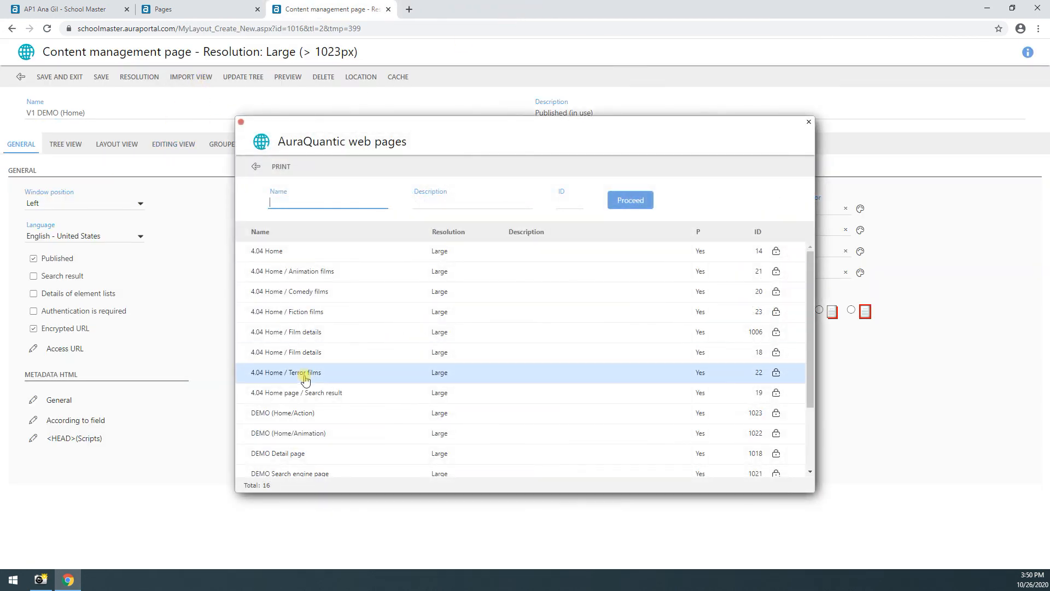
{"action": "scroll", "coordinate": [306, 404], "scroll_direction": "down", "scroll_amount": 3}
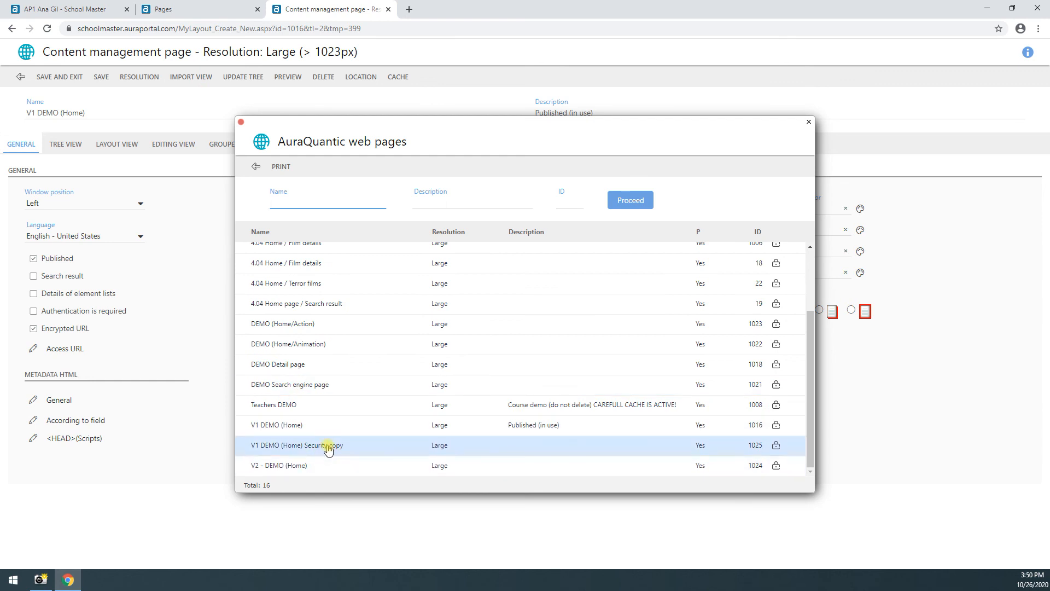
{"action": "left_click", "coordinate": [328, 449]}
{"action": "left_click", "coordinate": [546, 324]}
{"action": "left_click", "coordinate": [538, 353]}
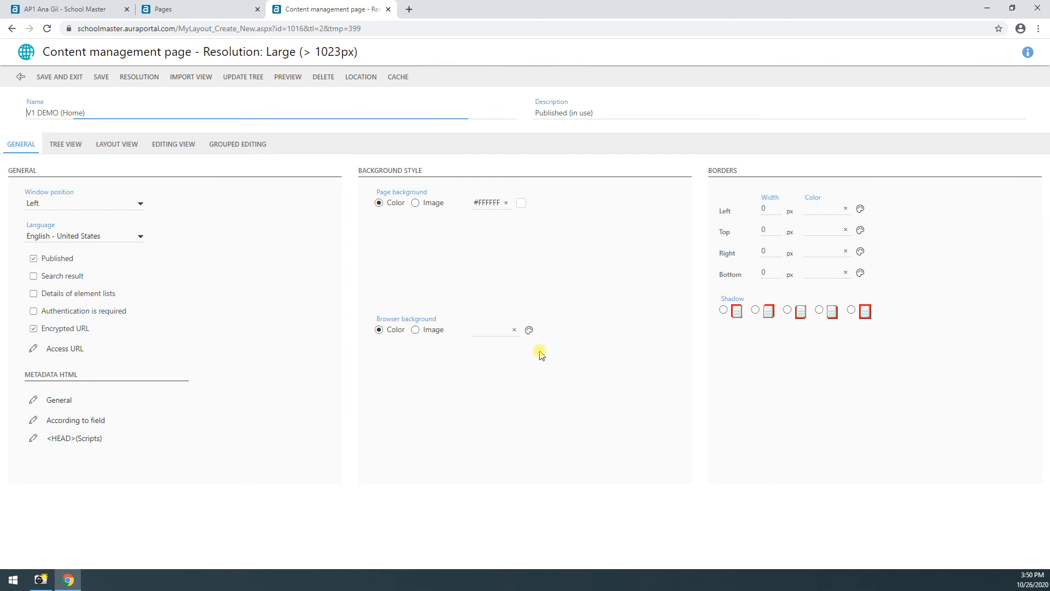
{"action": "left_click", "coordinate": [287, 78]}
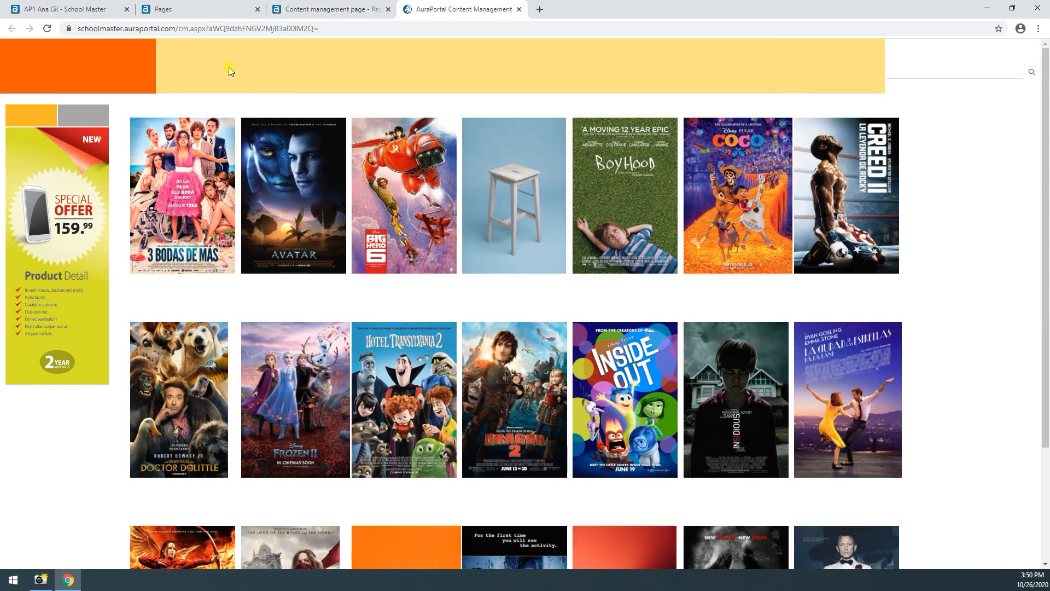